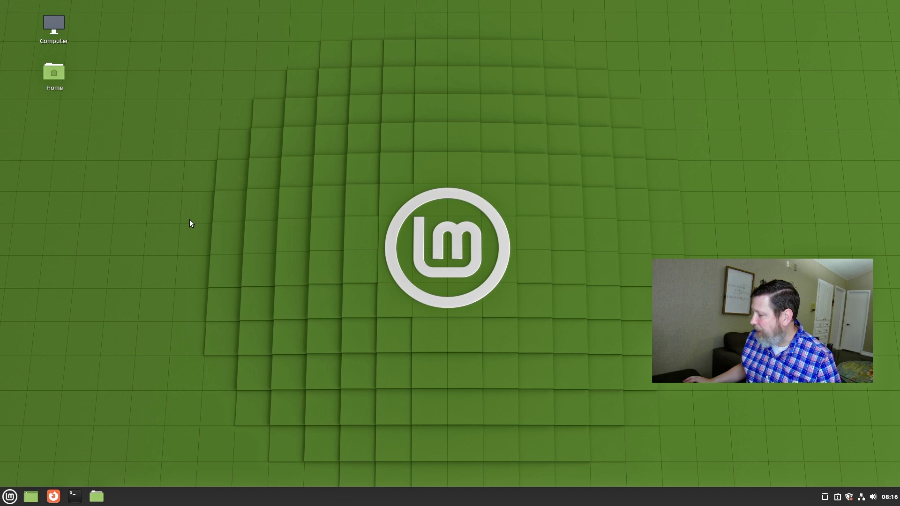
Open a terminal, run htop to view system resource usage, and maximize the window.
click(75, 495)
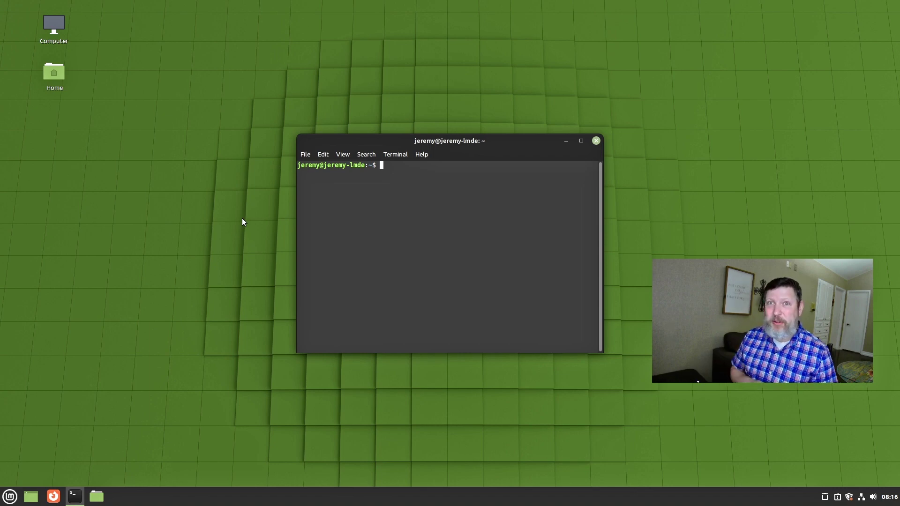
text(htop)
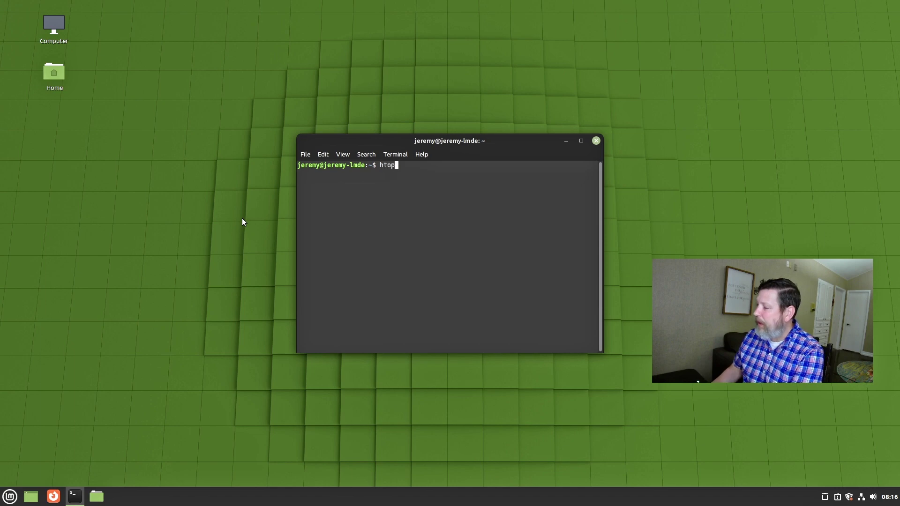
key(Return)
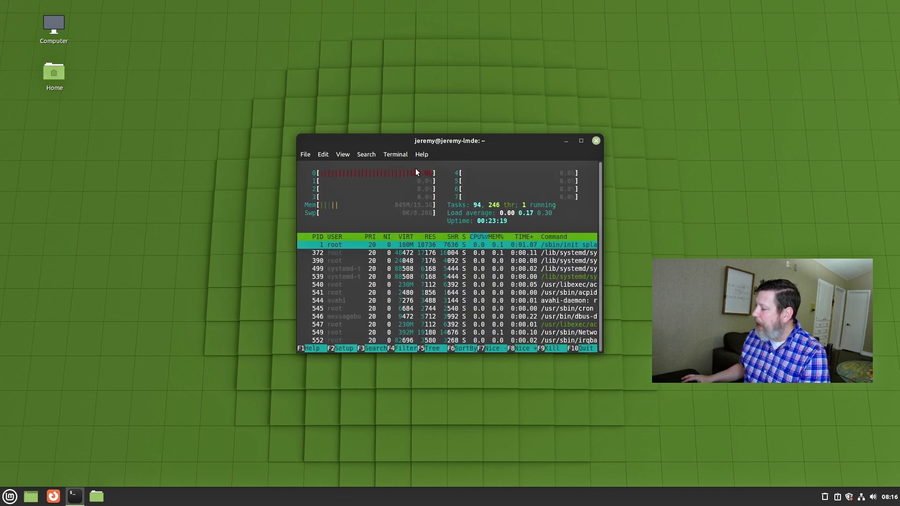
click(581, 140)
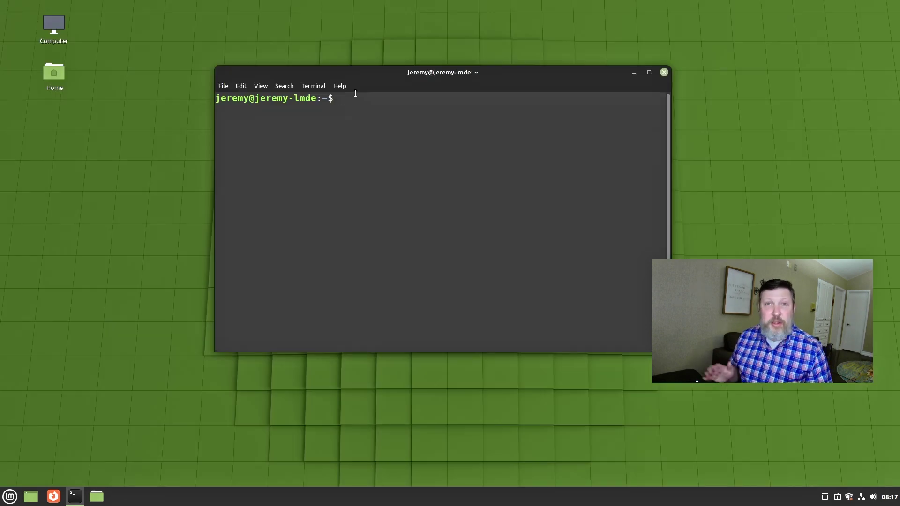
Run neofetch to show the system information, and close the terminal.
text(neofe)
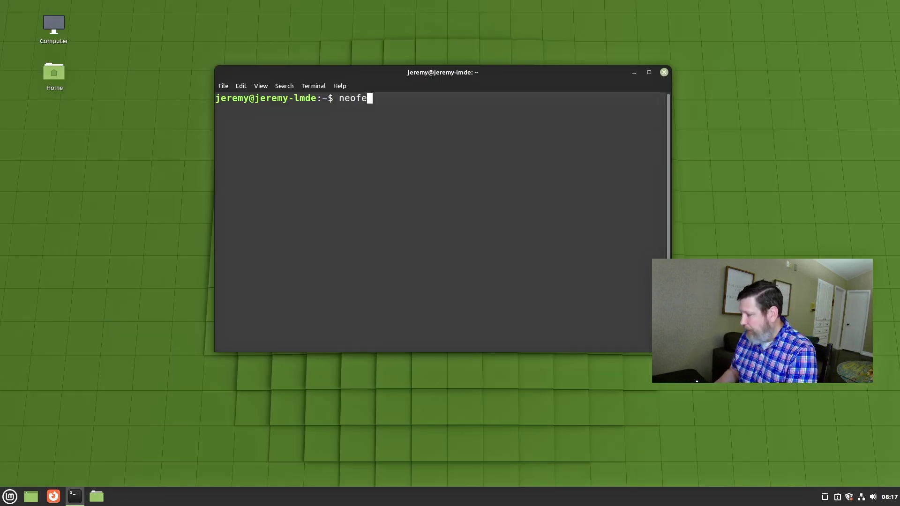
text(tch)
key(Return)
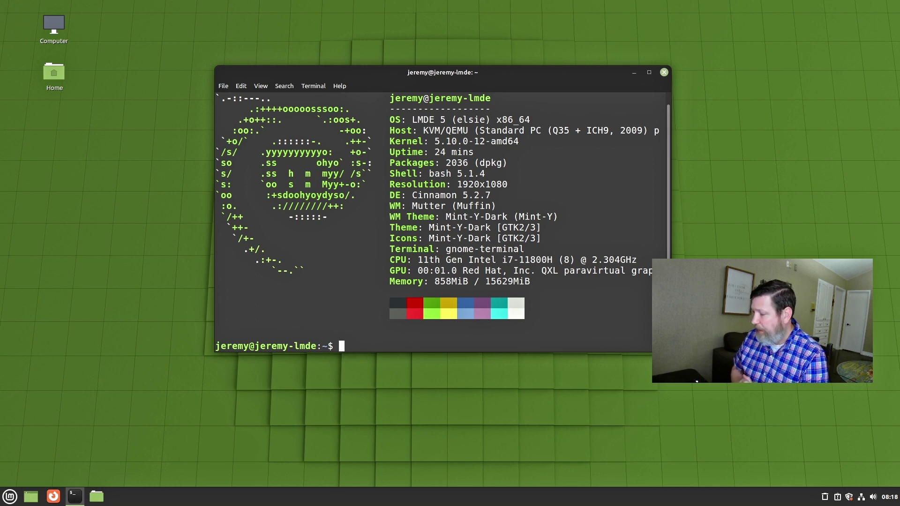
click(664, 72)
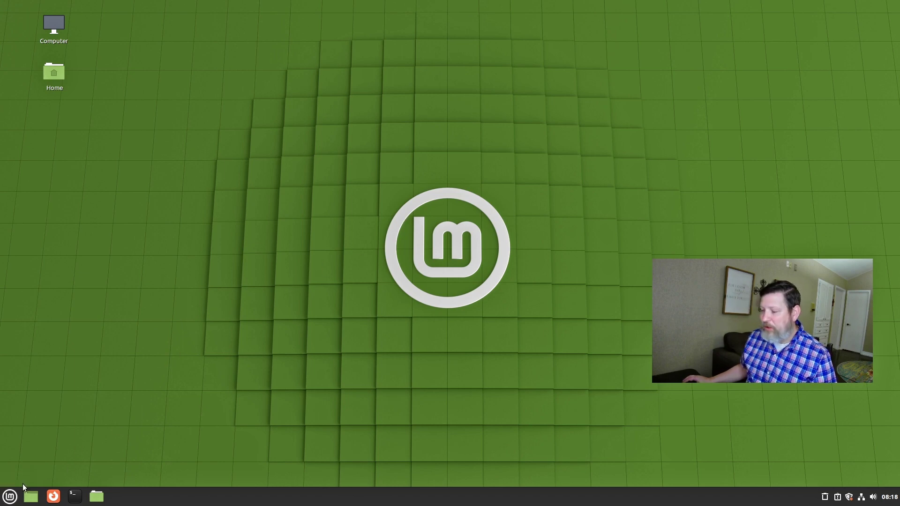
Search the applications for "system set", open System Settings to view its categories, and close it.
click(11, 496)
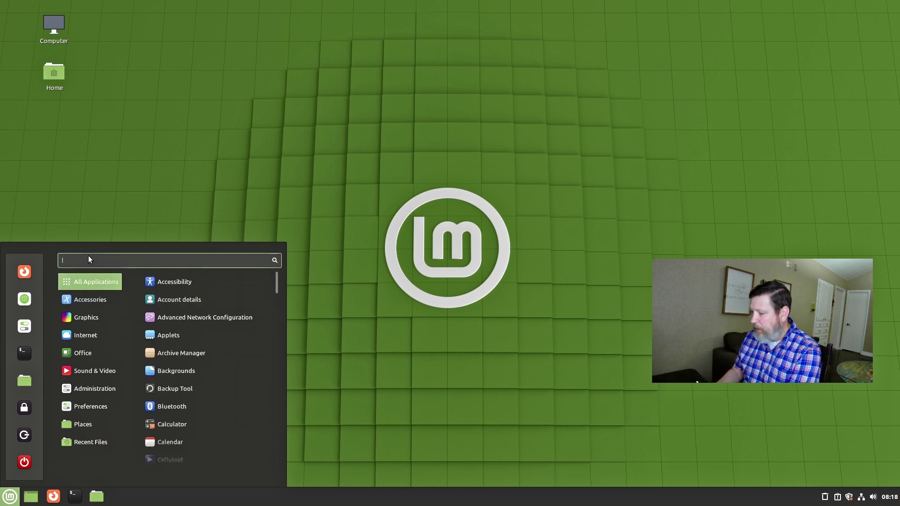
text(system set)
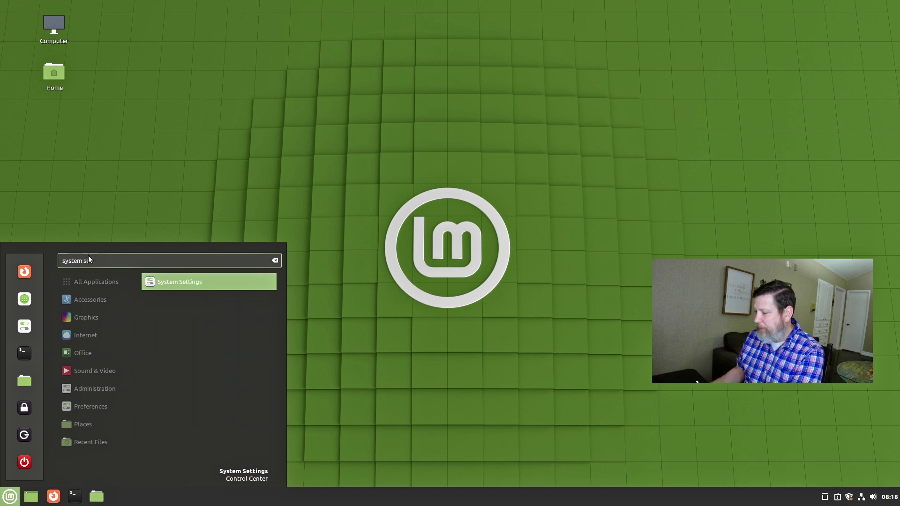
click(165, 280)
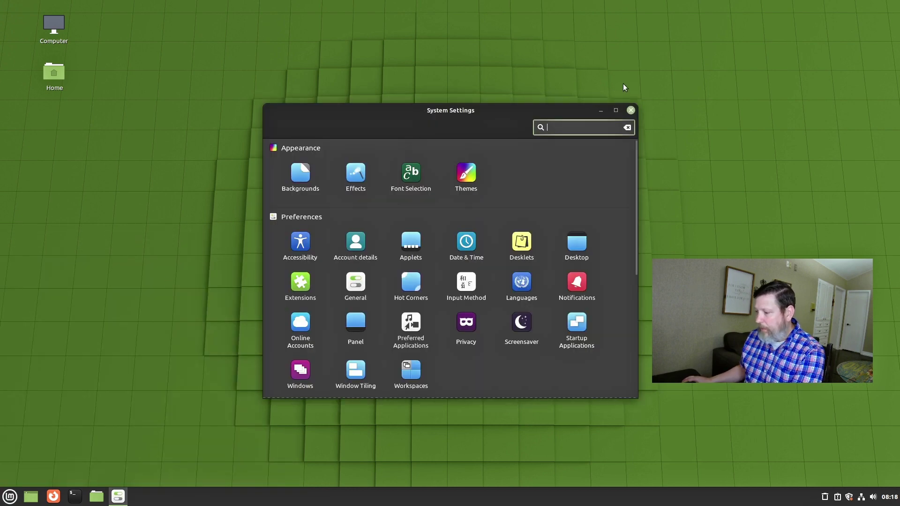
click(631, 113)
Browse the application categories and open the Welcome Screen from Preferences.
click(10, 497)
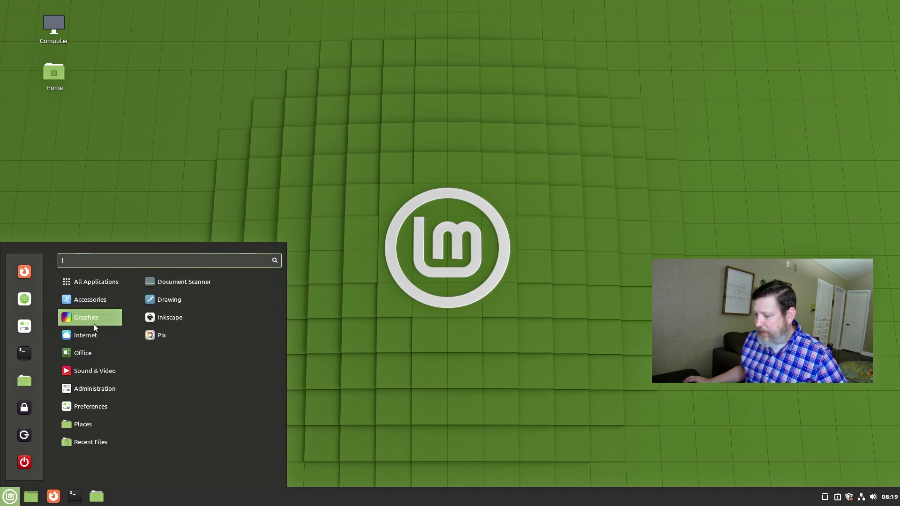
mouse_move(85, 376)
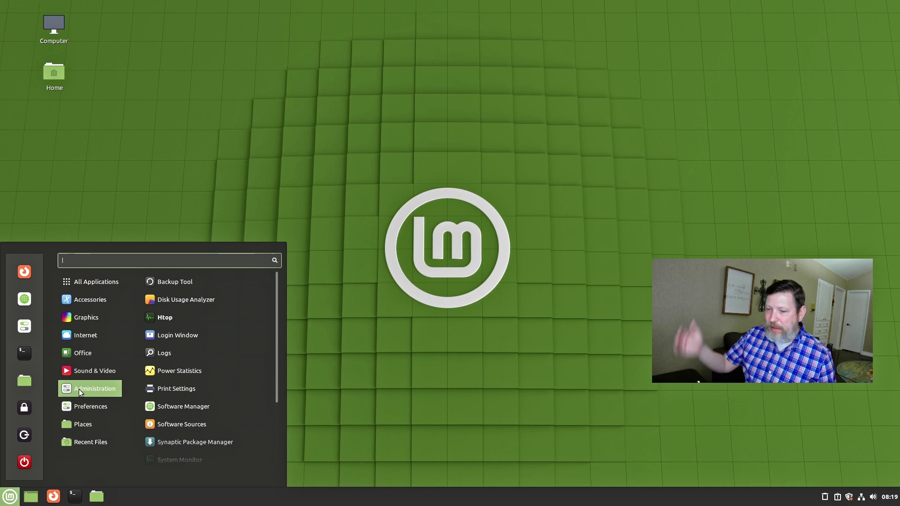
mouse_move(74, 408)
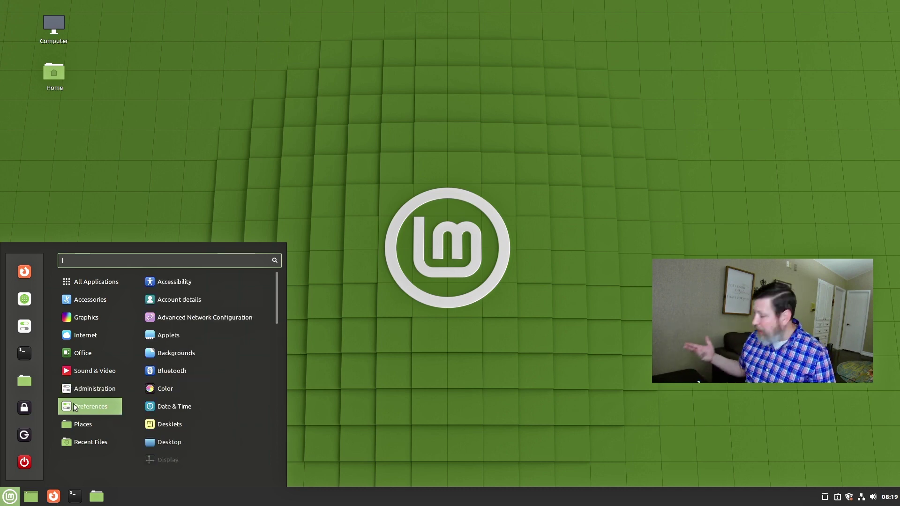
scroll(179, 376, down, 6)
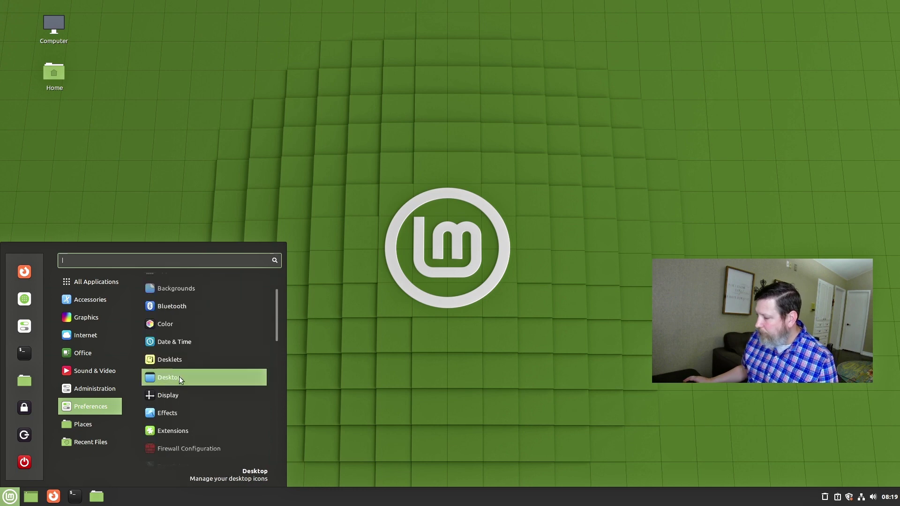
scroll(179, 376, down, 5)
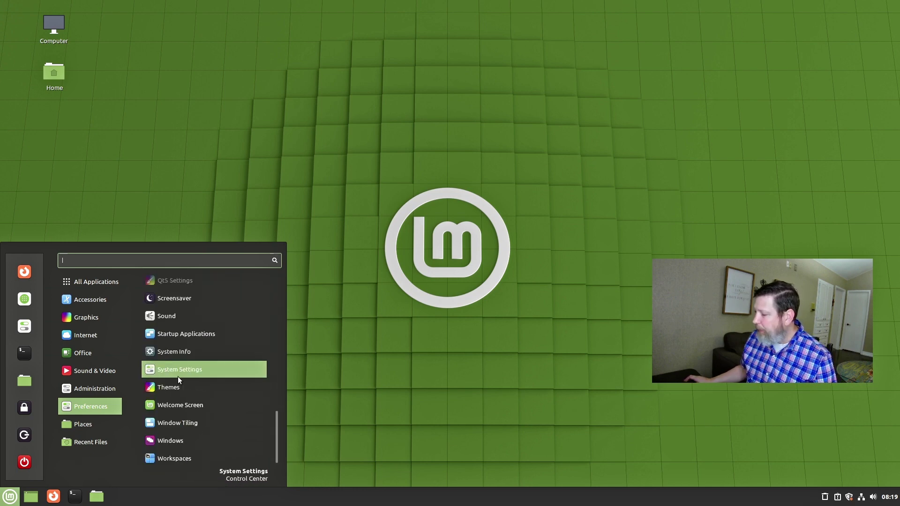
click(164, 404)
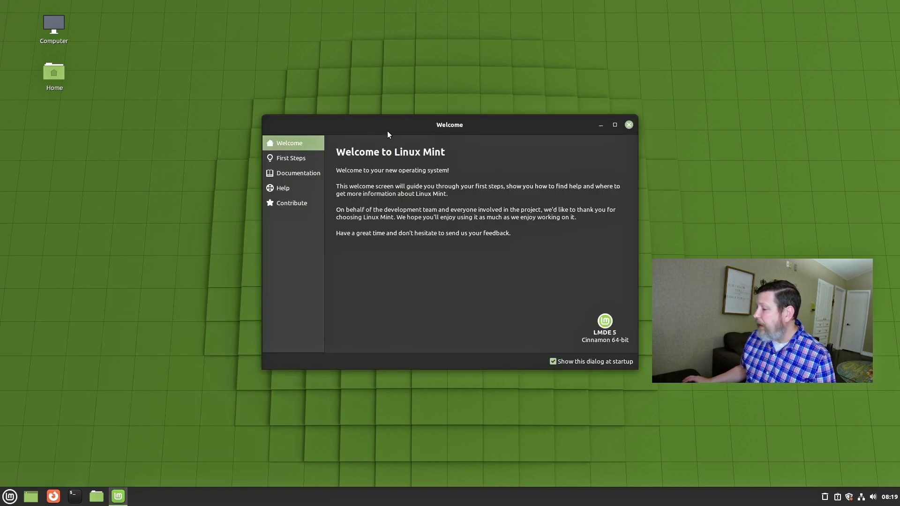
Show the First Steps page of the Welcome window and move the window higher on the desktop.
click(292, 141)
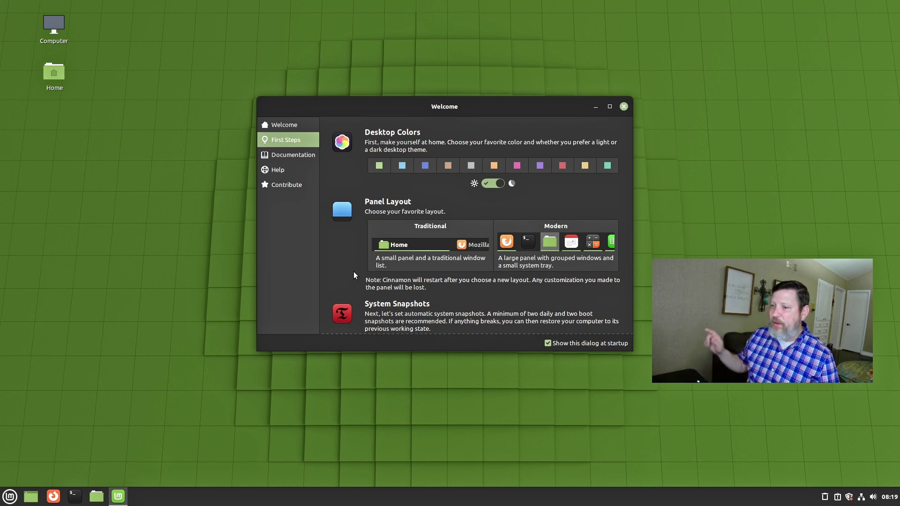
drag(391, 106, 366, 86)
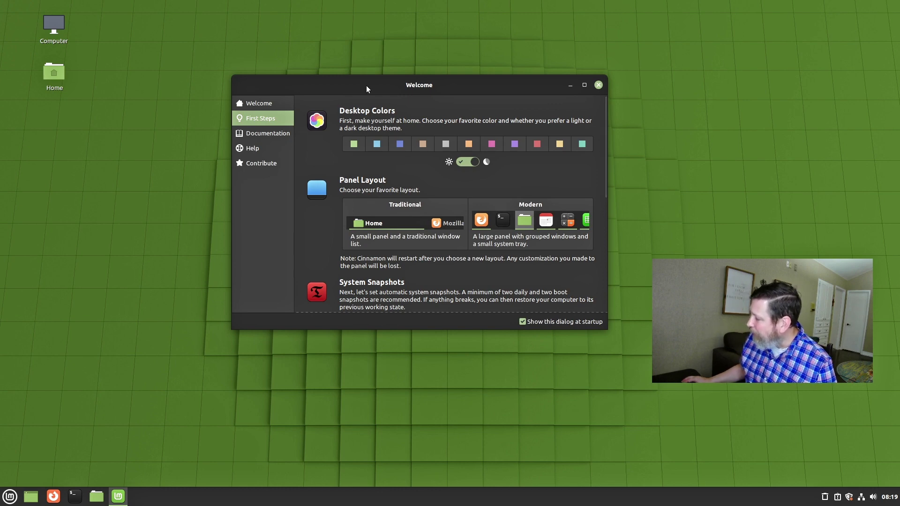
drag(367, 85, 346, 85)
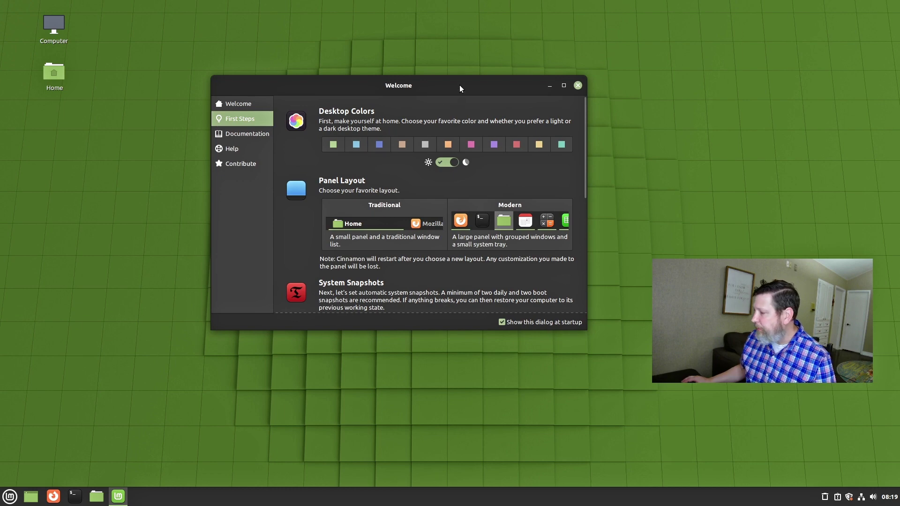
drag(460, 86, 474, 82)
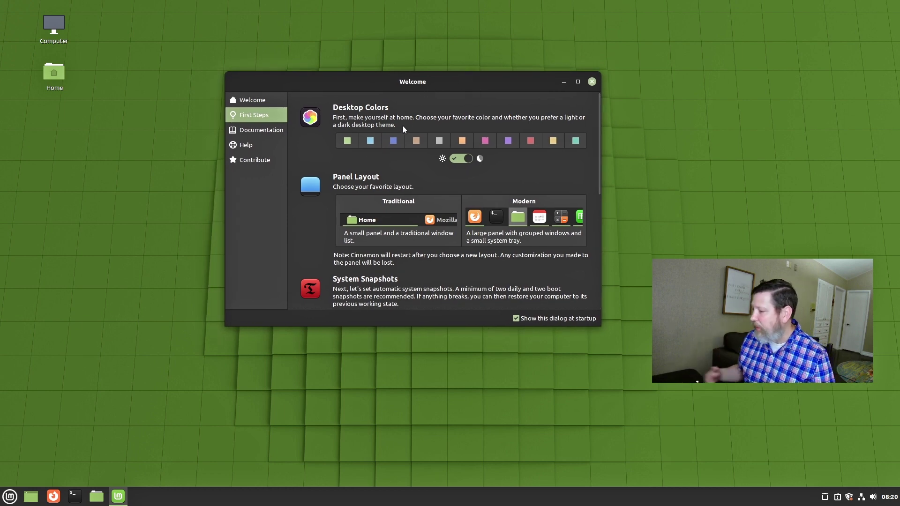
drag(437, 84, 454, 76)
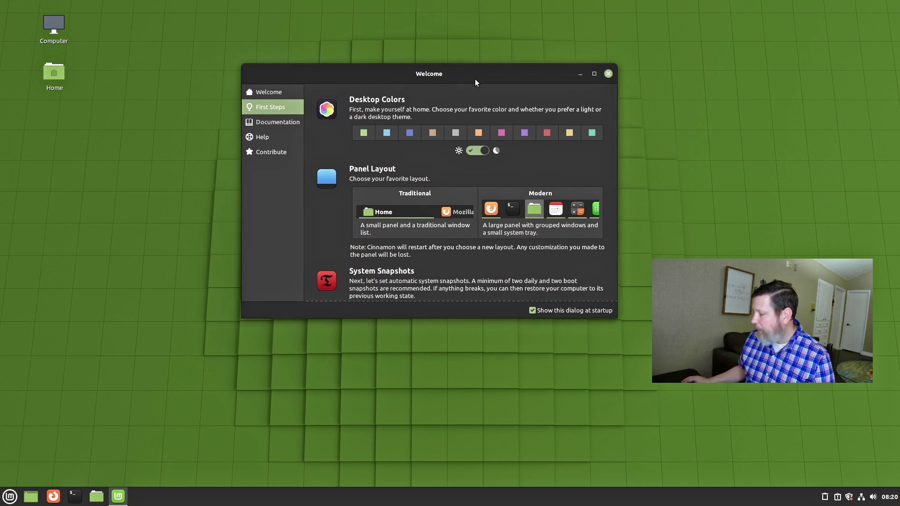
Try the blue, orange, purple, pink and light blue desktop colors, and choose green again.
click(410, 133)
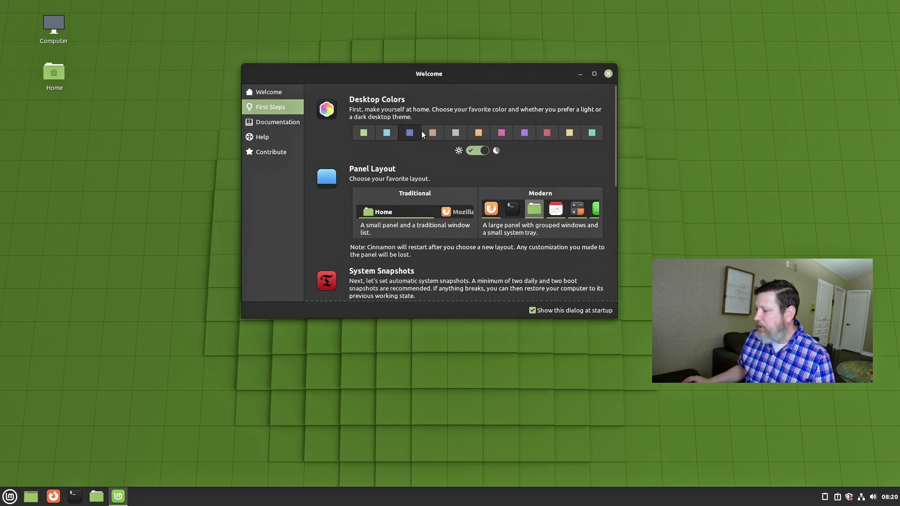
click(477, 132)
click(517, 131)
click(499, 131)
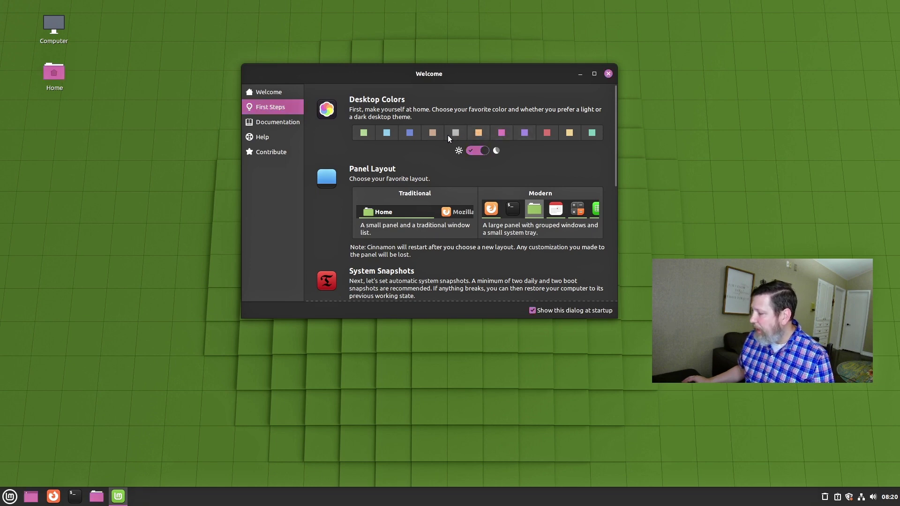
click(389, 133)
click(365, 135)
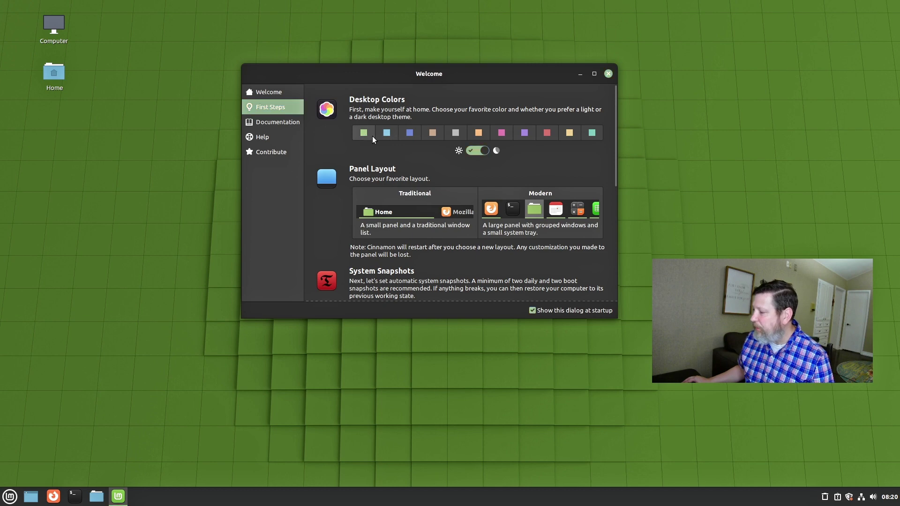
Switch the desktop to the light theme and back to dark, and close the Welcome window.
click(475, 149)
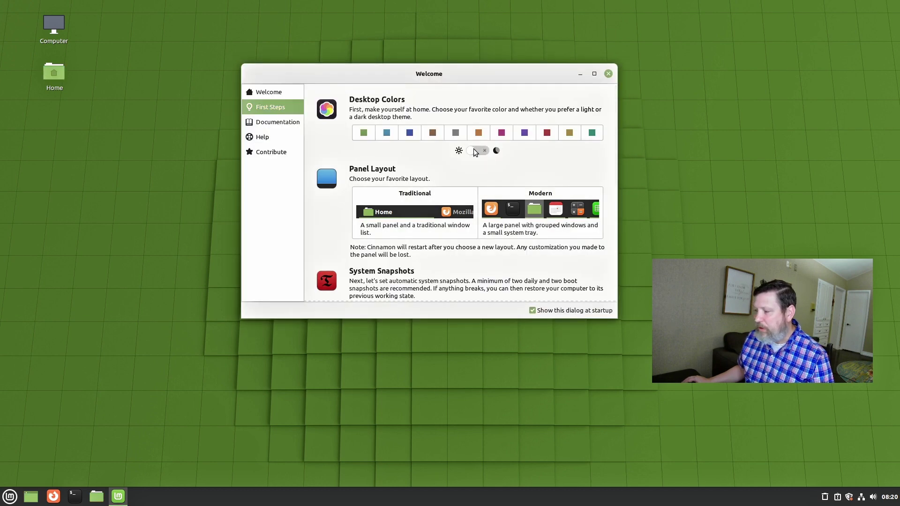
click(475, 150)
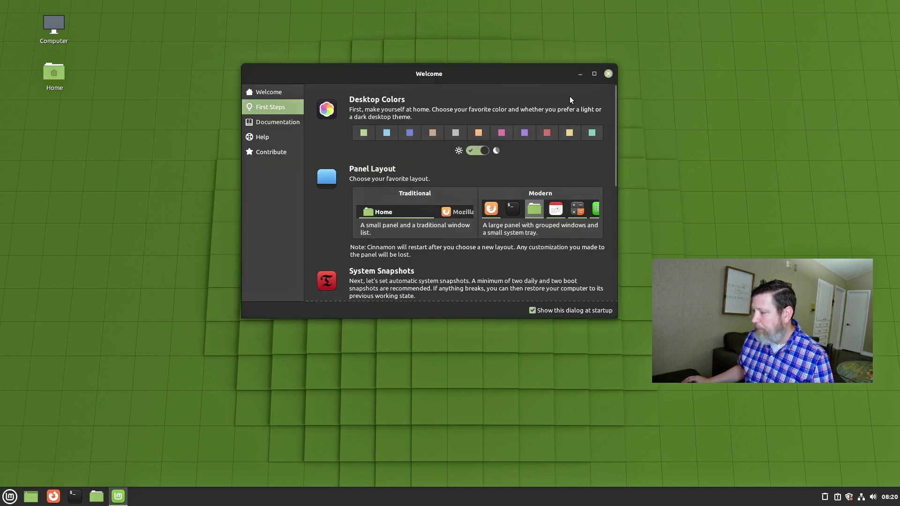
click(608, 74)
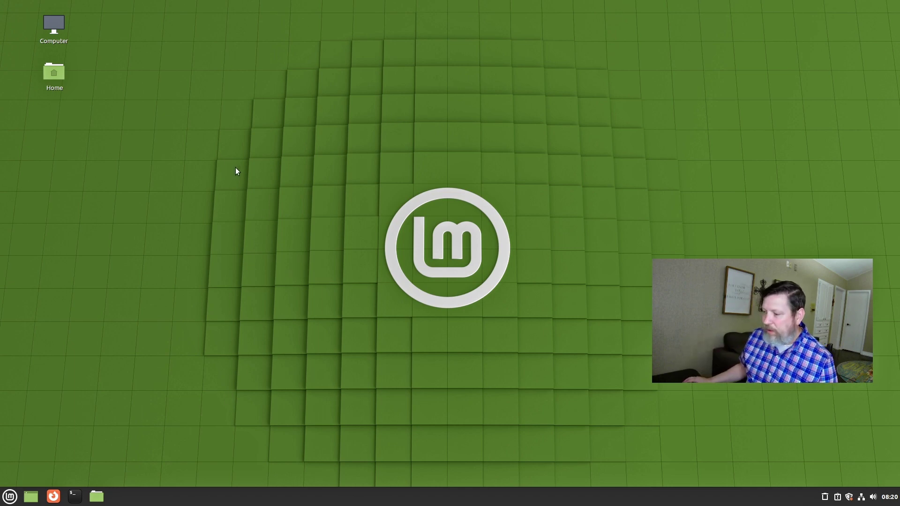
Create a new folder on the desktop named "folder for stuff".
right_click(261, 120)
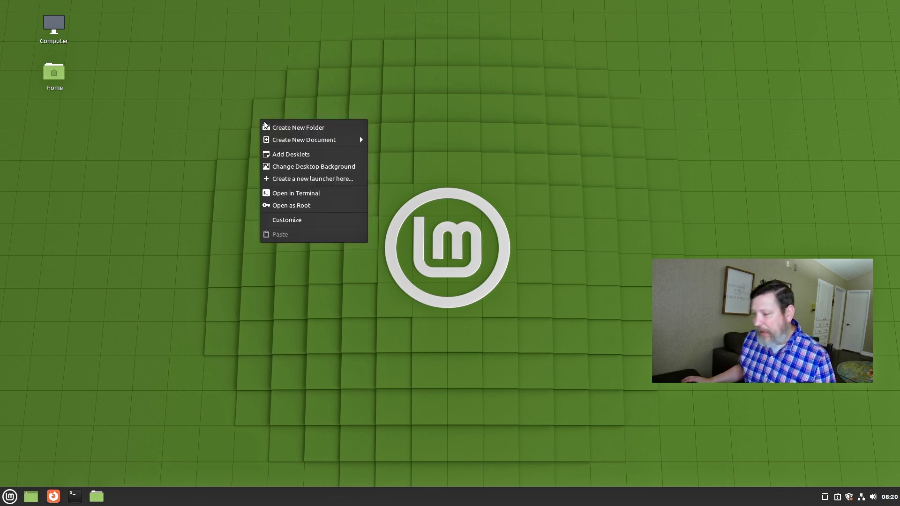
click(277, 127)
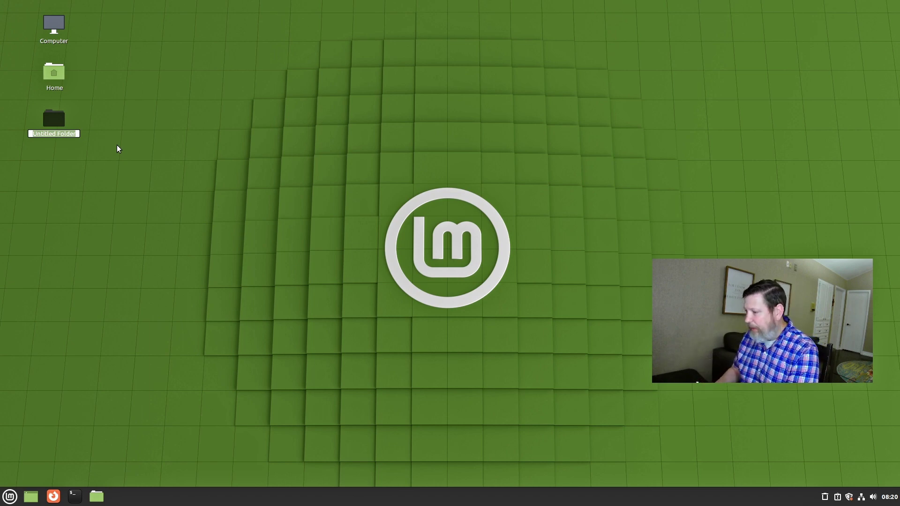
text(folder for stuff)
key(Return)
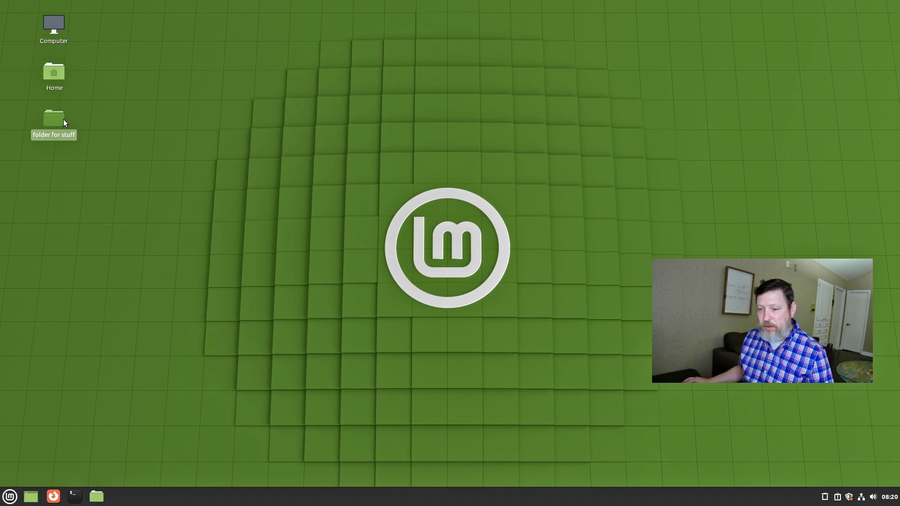
Open the Desklets manager from the desktop, browse the installed and downloadable desklets, and return to the installed ones.
right_click(235, 89)
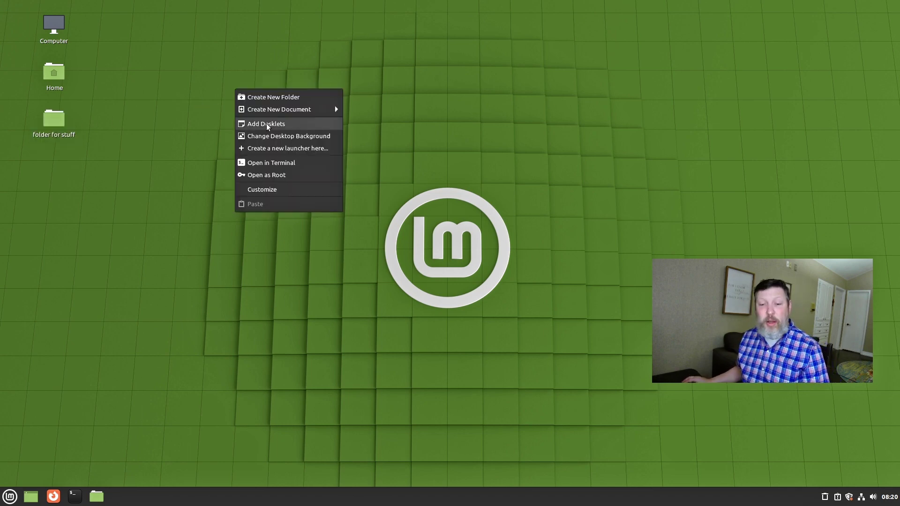
click(267, 125)
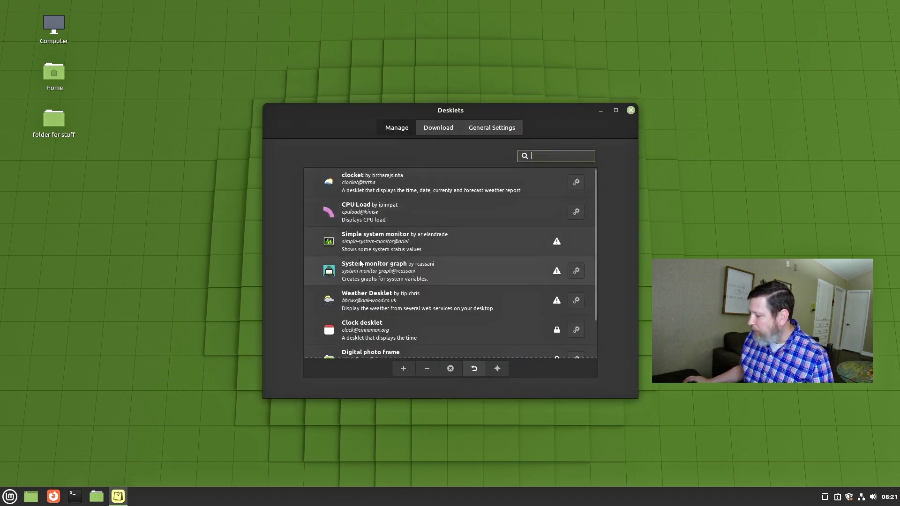
scroll(360, 263, down, 2)
click(429, 133)
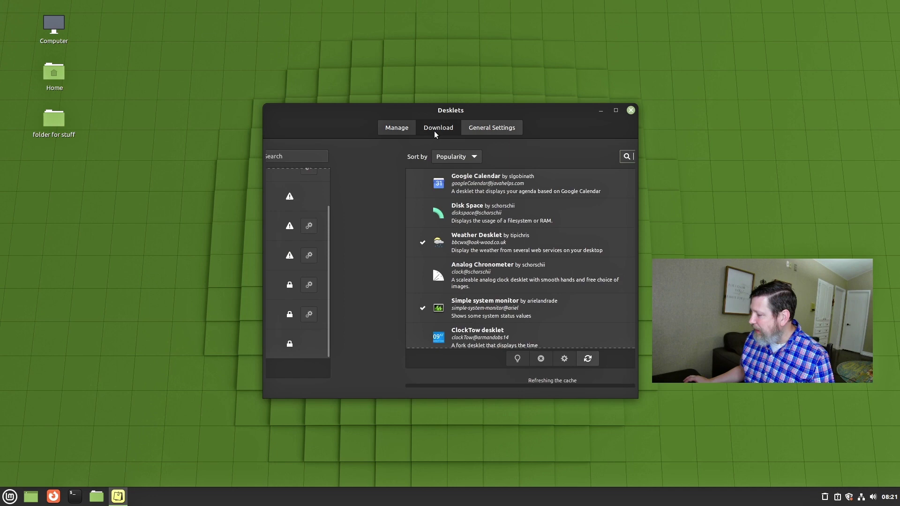
scroll(370, 204, down, 5)
scroll(368, 203, up, 1)
scroll(367, 203, up, 5)
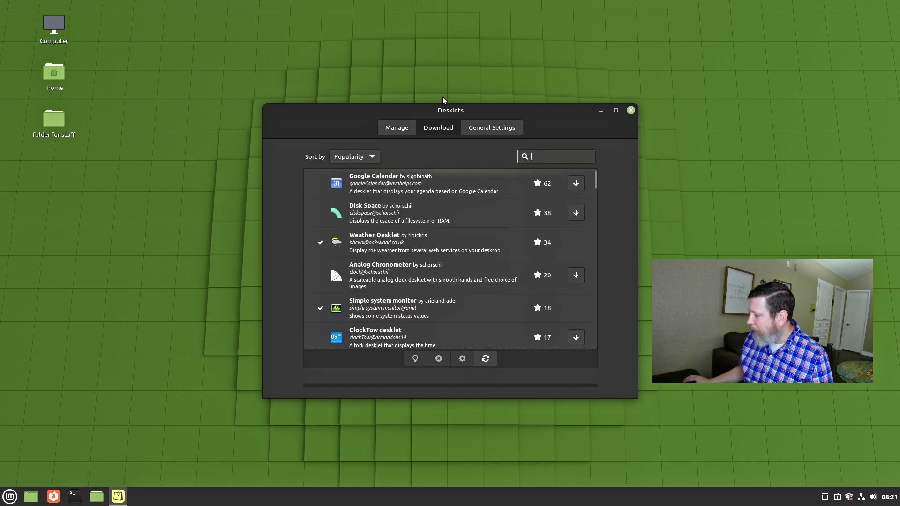
click(397, 127)
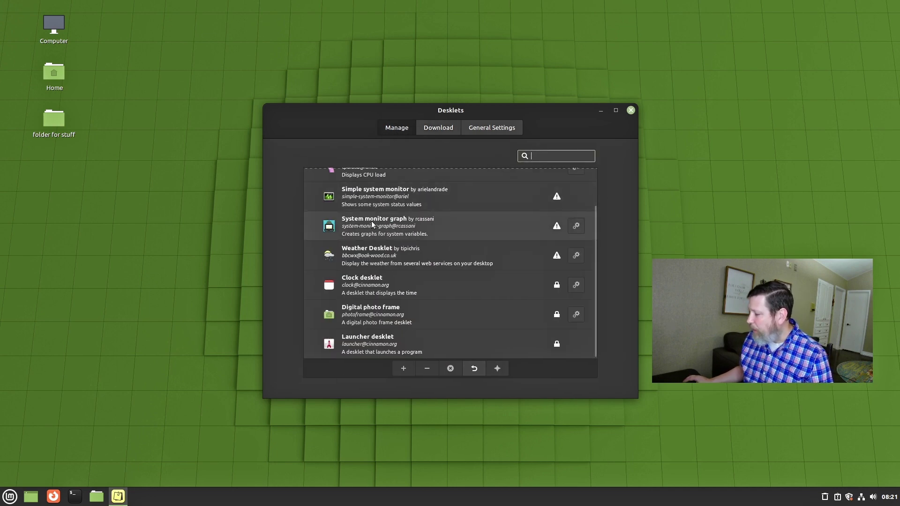
Add the clocket desklet to the desktop and place it near the desktop's upper-right corner.
scroll(366, 225, up, 2)
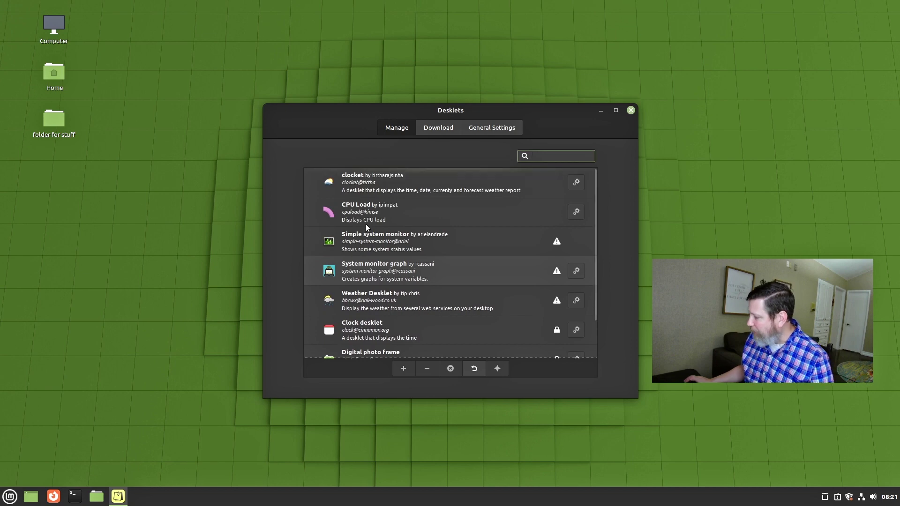
click(364, 186)
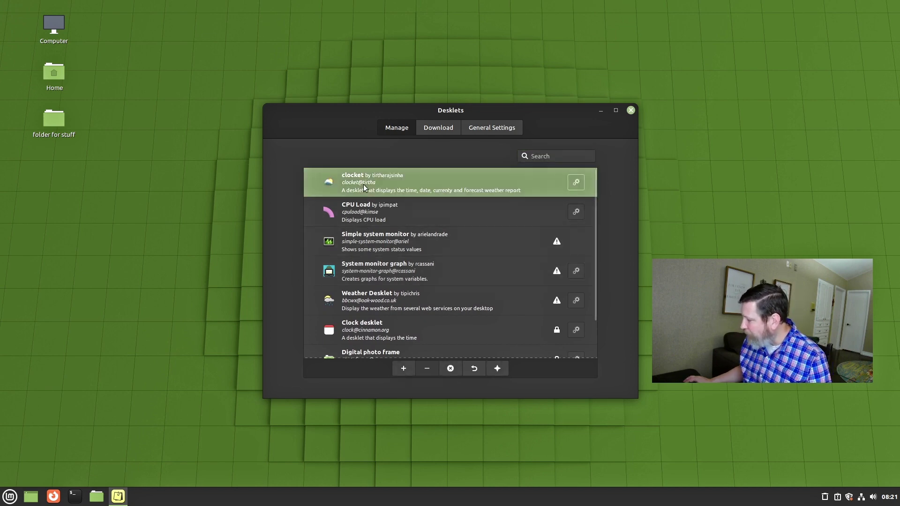
click(402, 369)
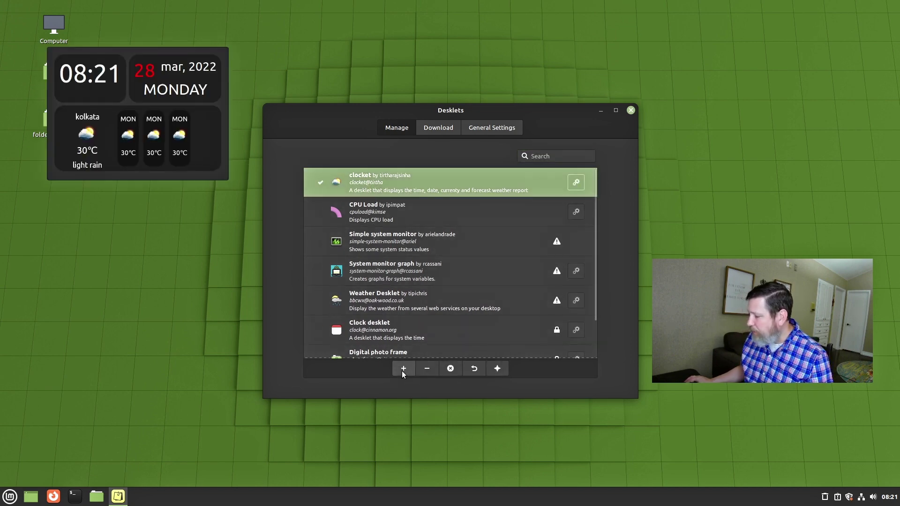
drag(189, 48, 796, 34)
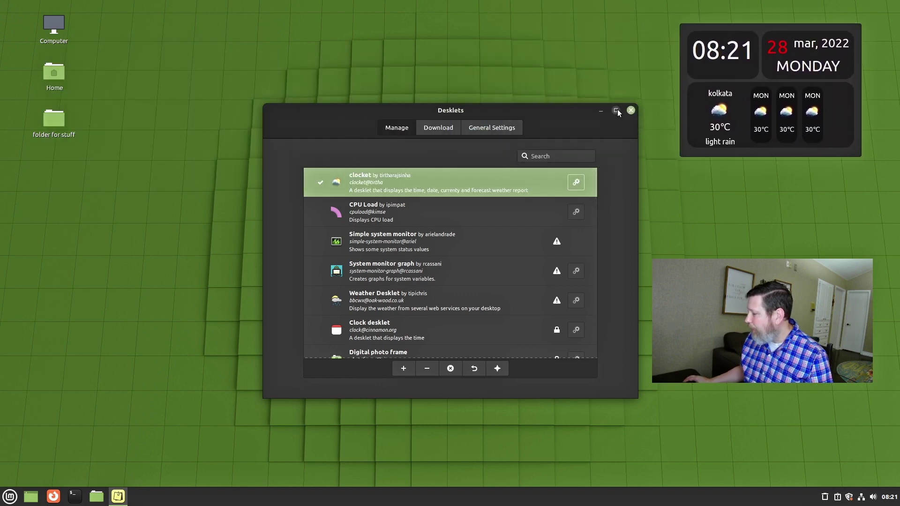
Open the clocket desklet's configuration and set its weather location to Rome.
click(576, 184)
click(533, 215)
click(518, 203)
double_click(503, 277)
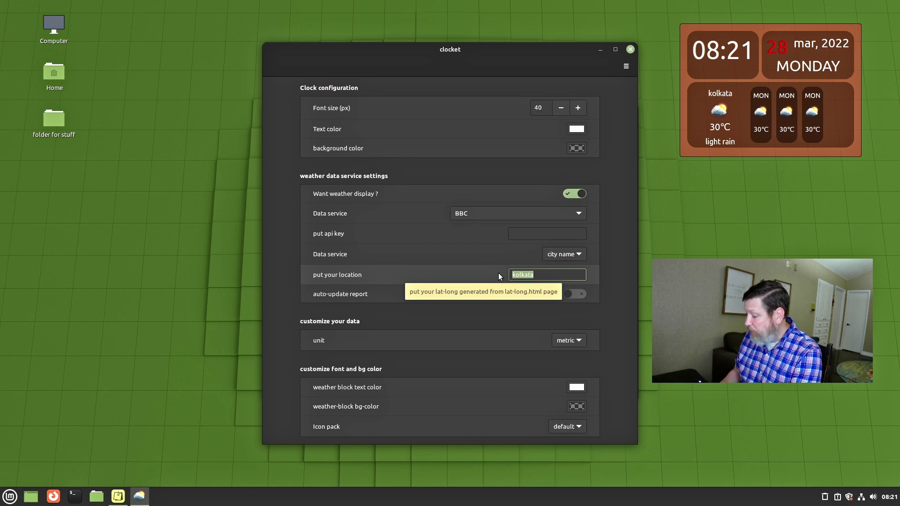
text(Rome)
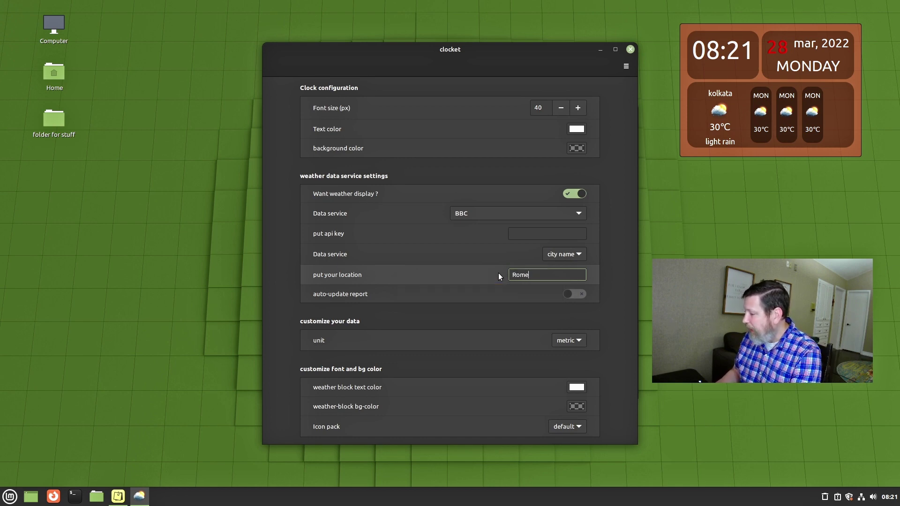
Enable clocket's auto-update report, switch its weather display off and back on, and close its configuration.
click(581, 291)
click(566, 182)
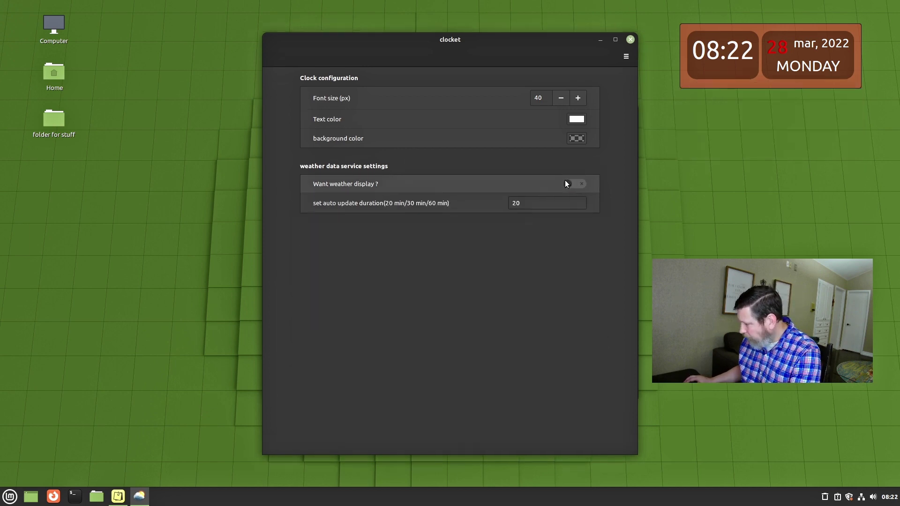
click(567, 183)
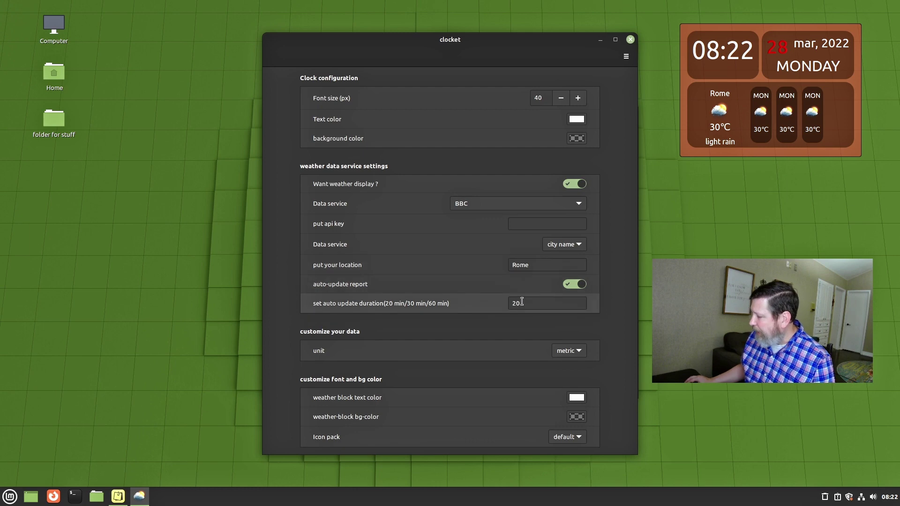
click(631, 38)
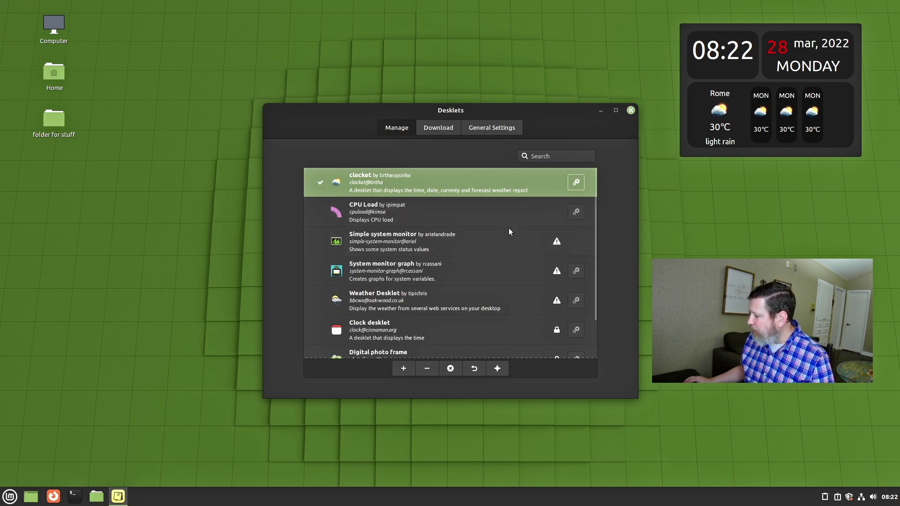
Replace the clocket desklet with the Simple system monitor and place it near the desktop's upper-right corner.
click(426, 369)
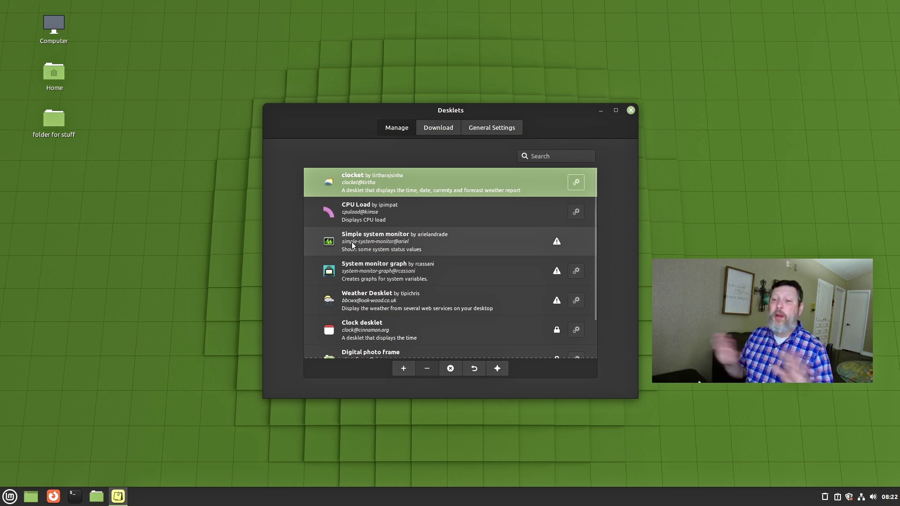
click(464, 245)
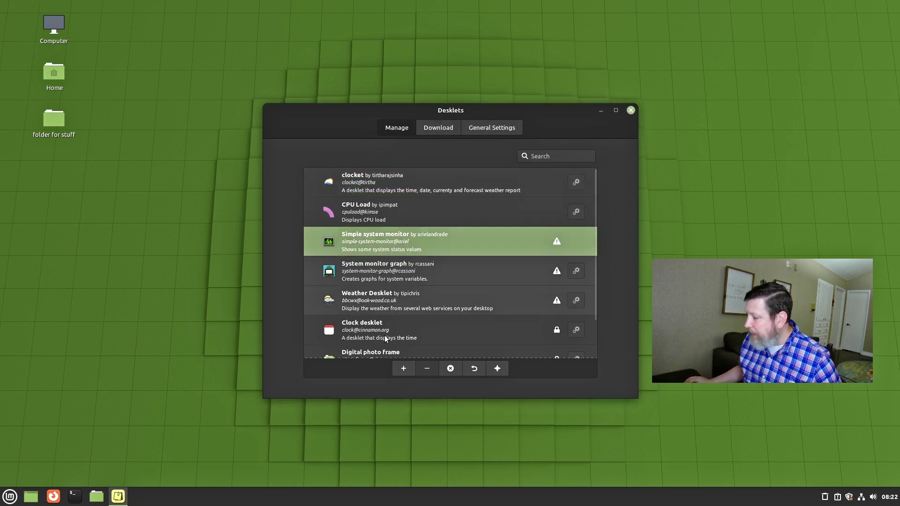
click(404, 368)
drag(96, 61, 764, 38)
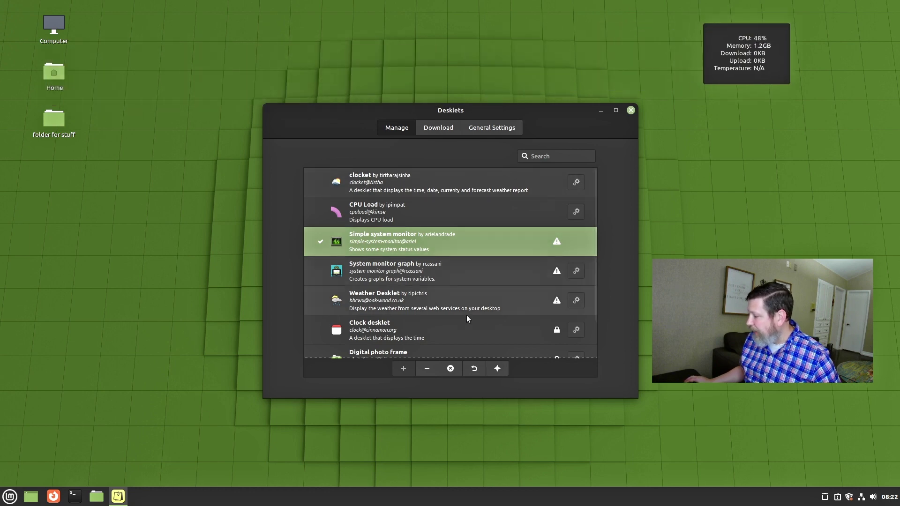
Replace the Simple system monitor with the System monitor graph desklet and place it near the desktop's upper-right corner.
click(426, 368)
click(392, 267)
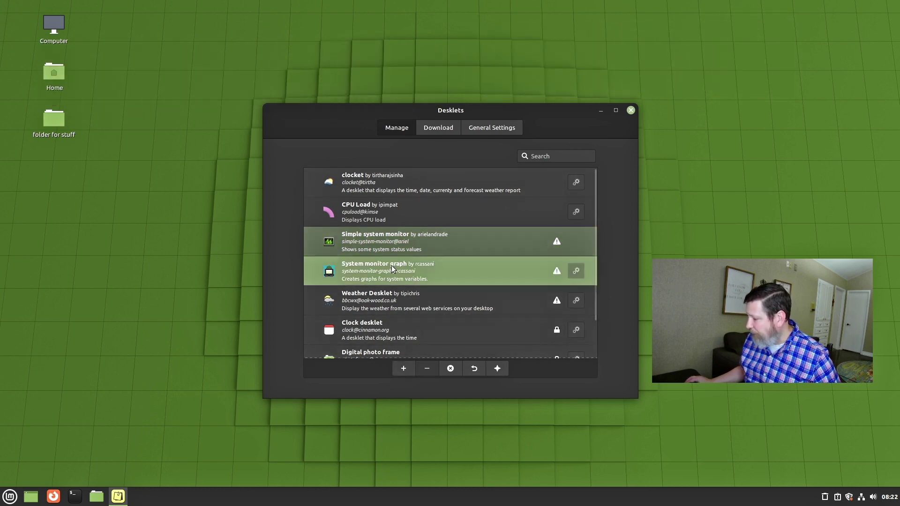
click(404, 368)
drag(90, 62, 724, 49)
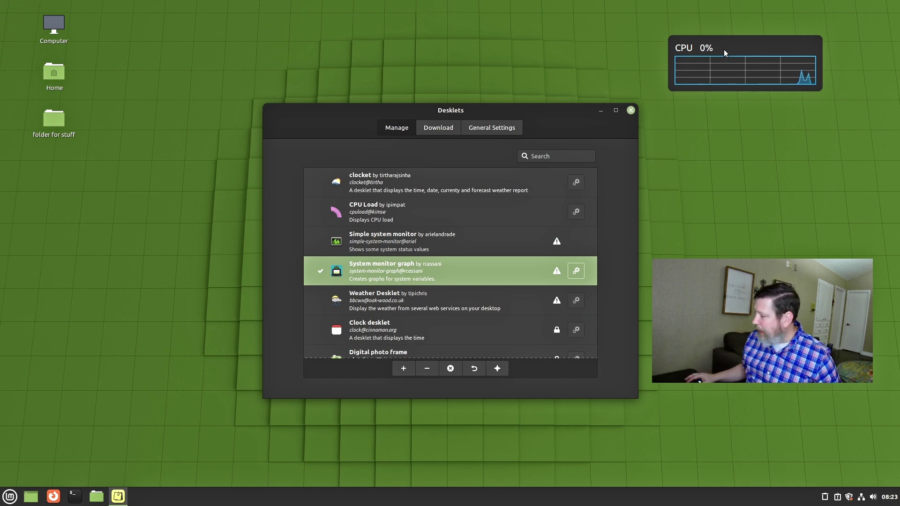
Remove the System monitor graph desklet and close the Desklets manager.
click(427, 368)
click(631, 110)
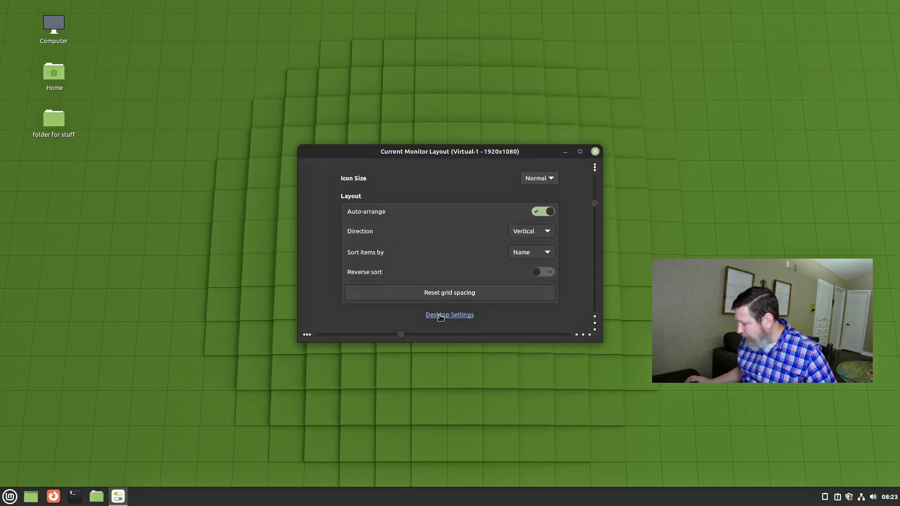
In the desktop settings, hide the Computer and Home icons, show them again, and close the settings windows.
click(441, 315)
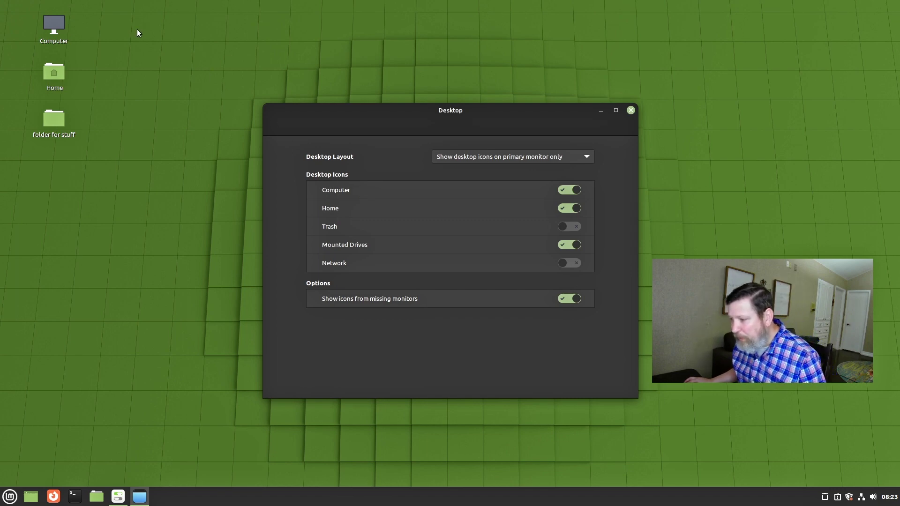
click(567, 190)
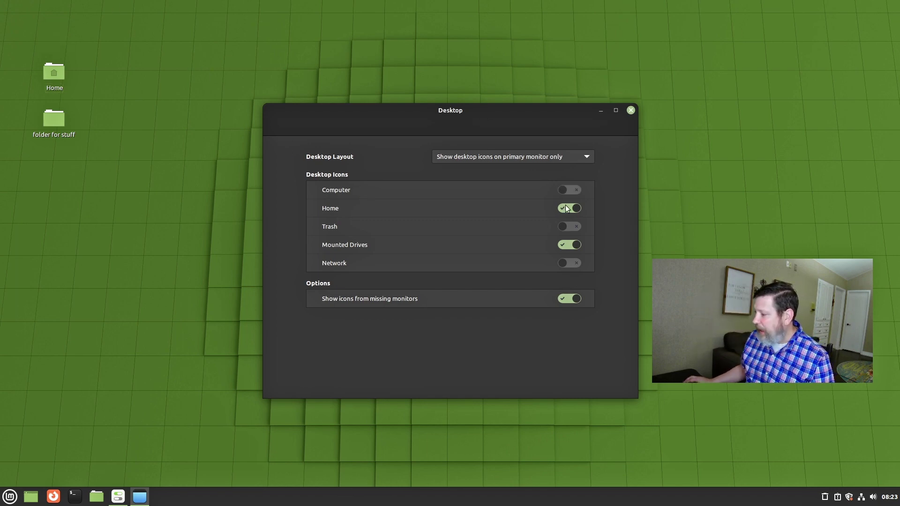
click(565, 209)
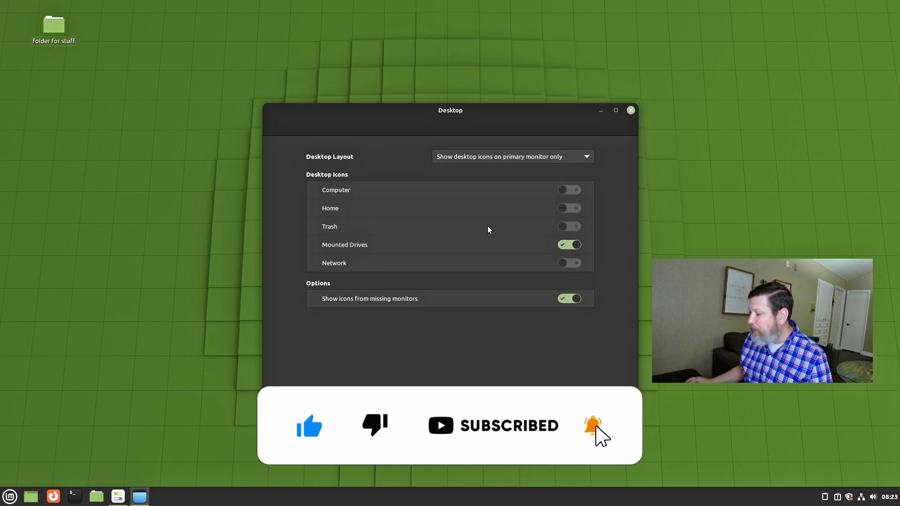
click(564, 193)
click(563, 208)
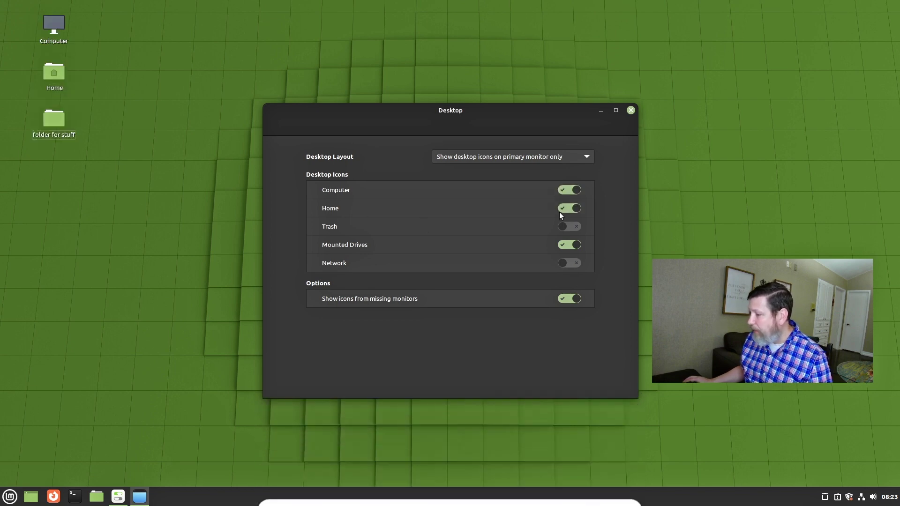
click(630, 110)
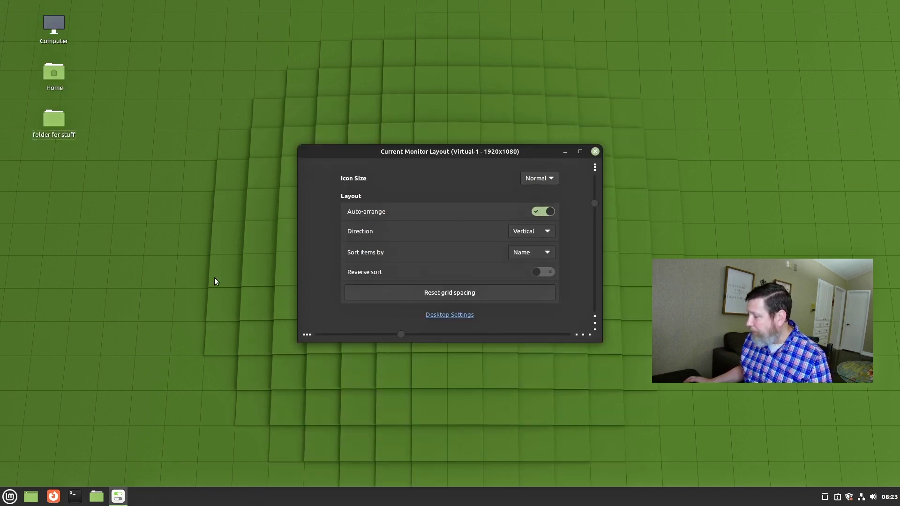
click(592, 153)
Browse the applications listed under Sound & Video, Office, Internet, Accessories and Administration.
key(super)
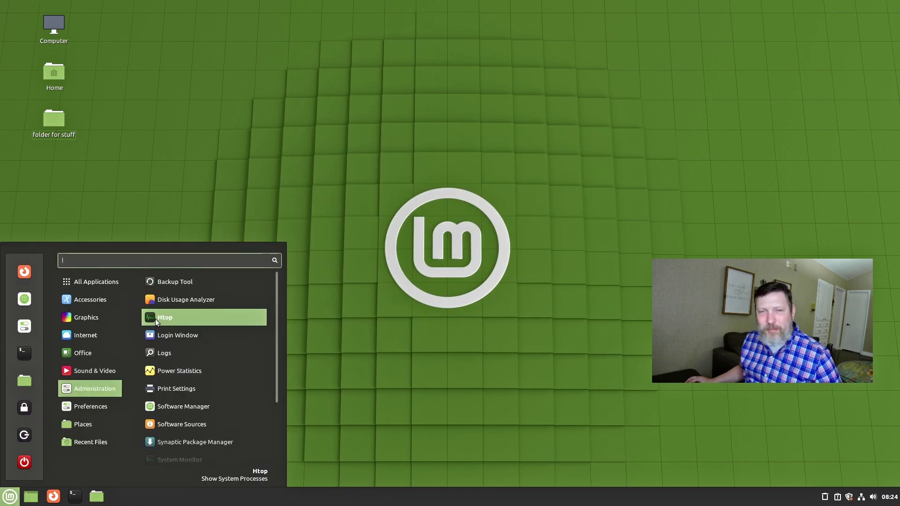
mouse_move(108, 370)
mouse_move(78, 354)
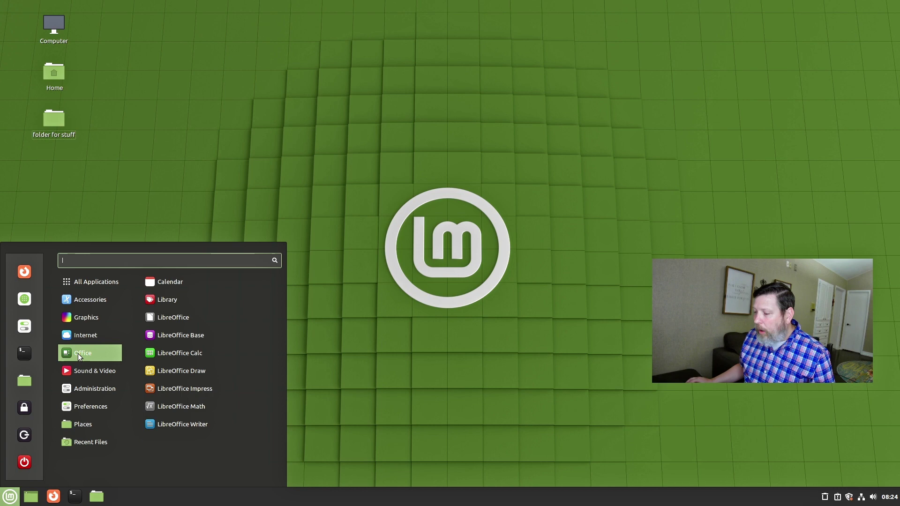
mouse_move(79, 336)
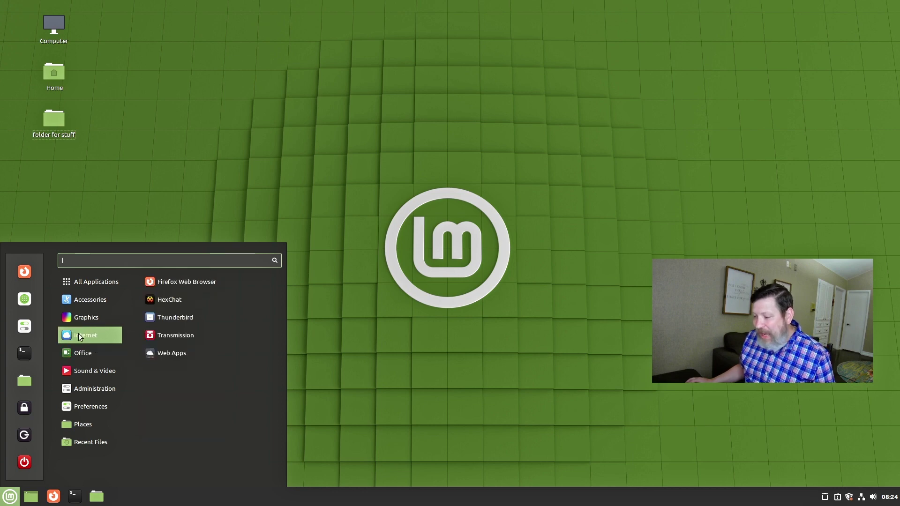
mouse_move(86, 310)
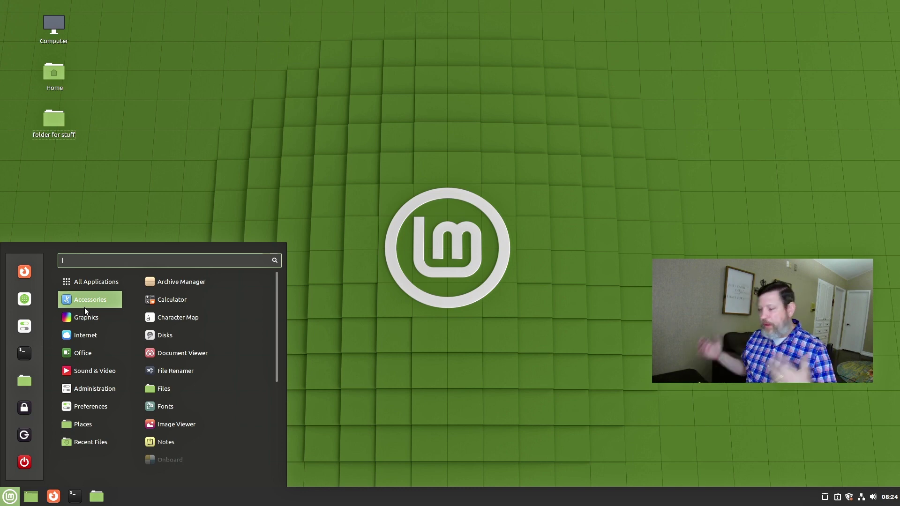
mouse_move(80, 390)
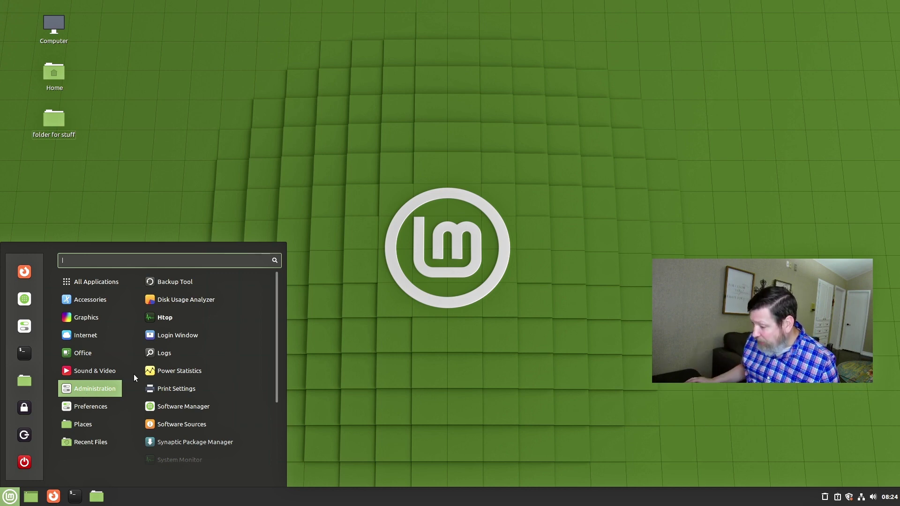
Open System Monitor from the Administration applications to view resource usage, and close it.
scroll(193, 382, down, 3)
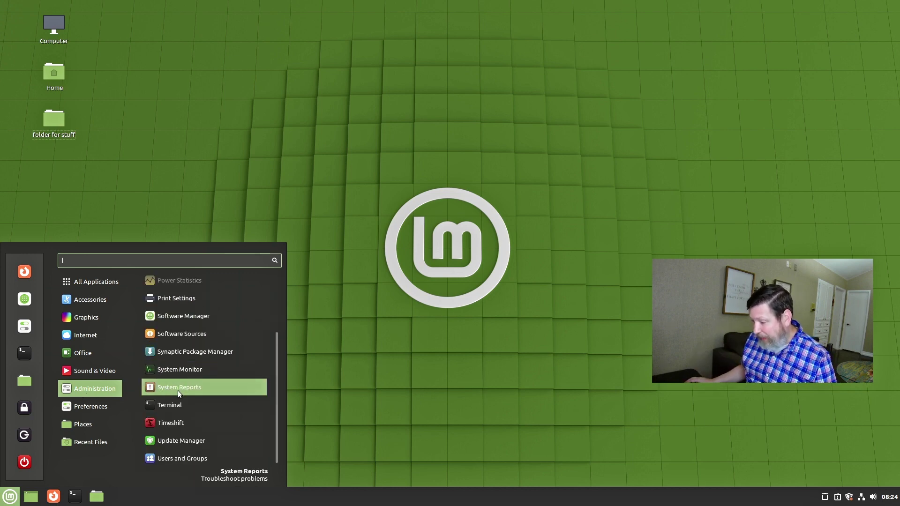
click(175, 373)
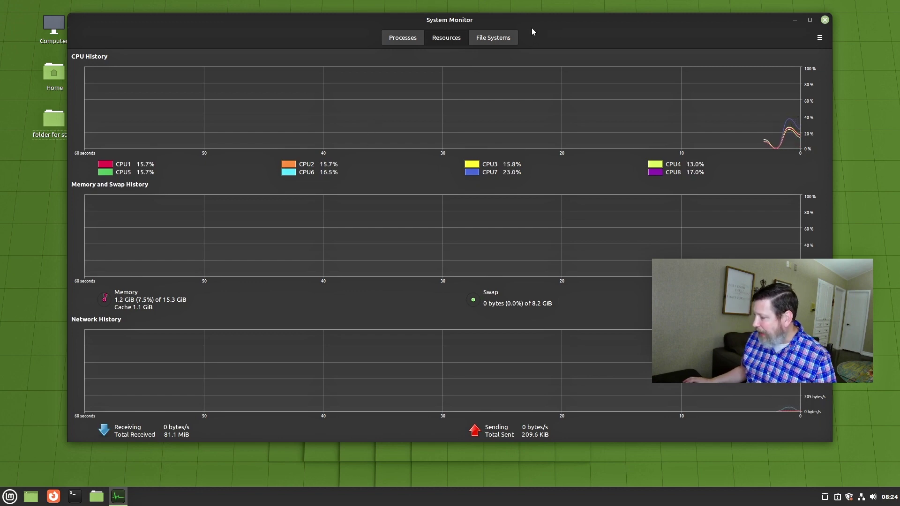
click(823, 21)
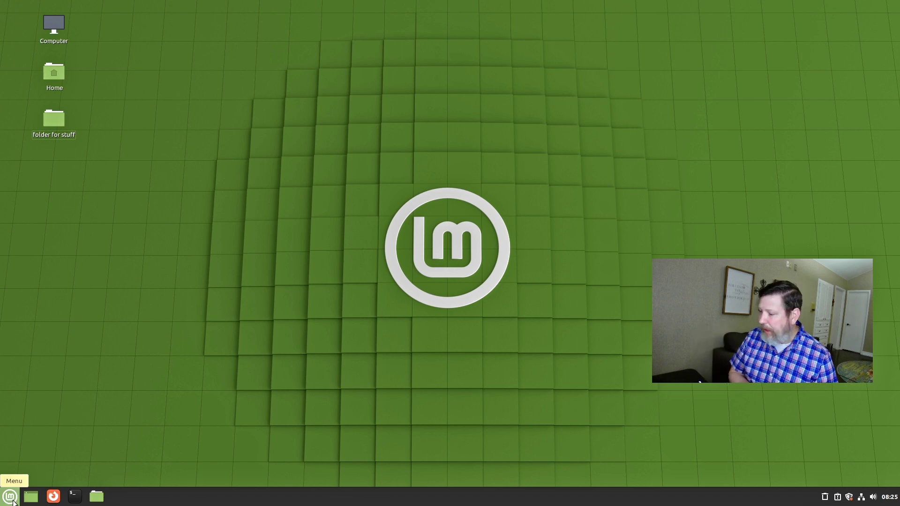
Open System Settings from the Preferences applications and move its window slightly up and to the left.
click(11, 499)
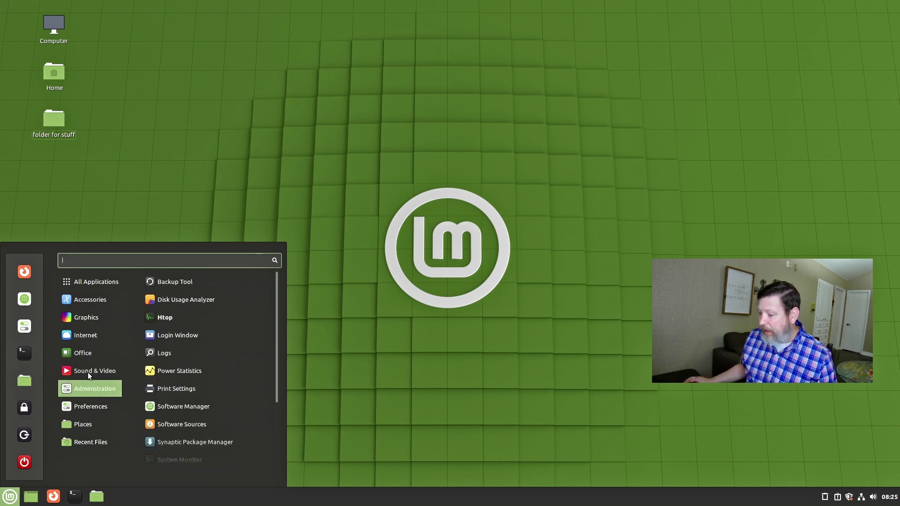
scroll(188, 389, down, 5)
scroll(200, 404, down, 8)
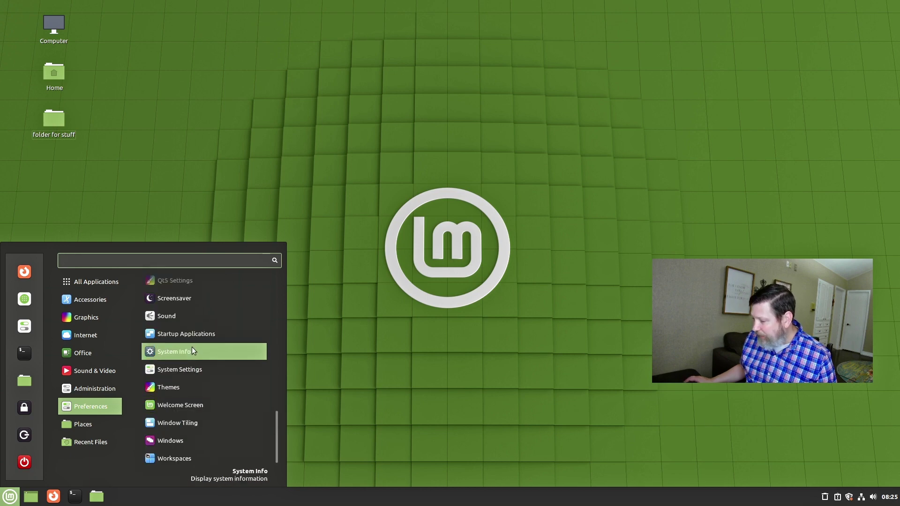
click(185, 368)
drag(396, 119, 369, 91)
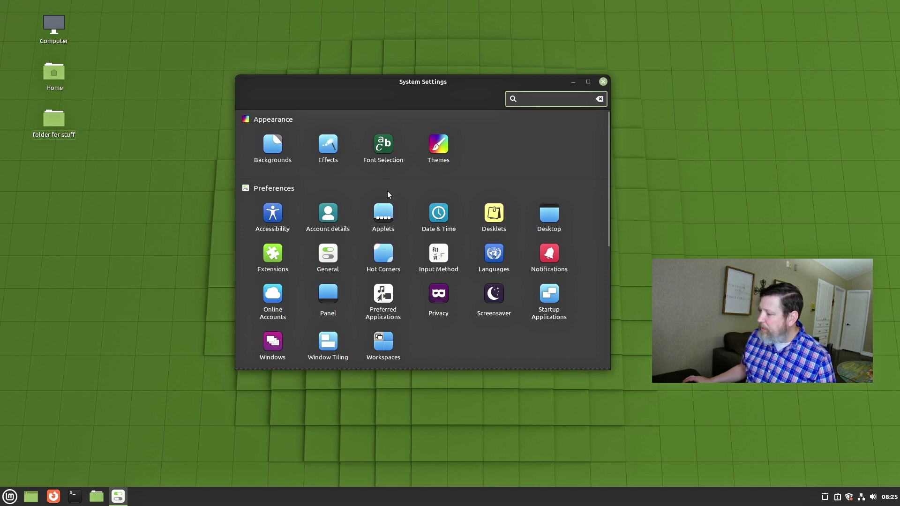
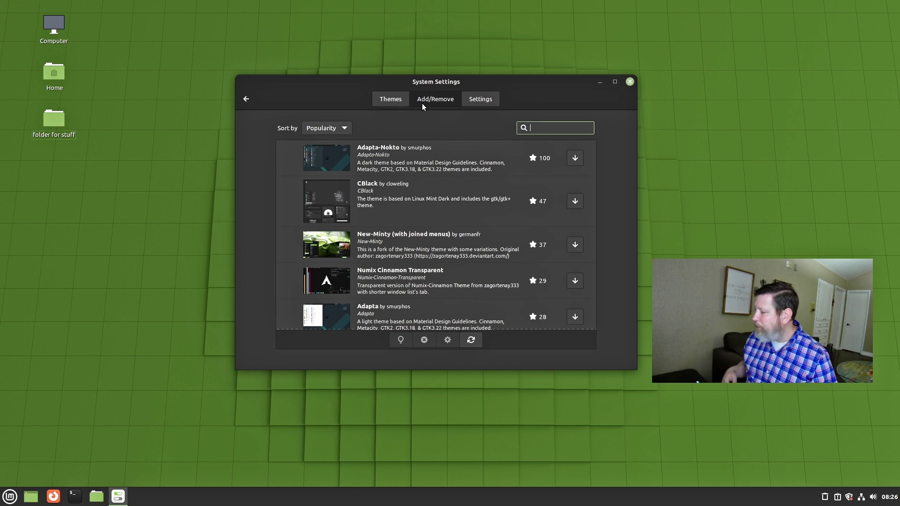
Return to the installed theme options and set the Desktop theme to Mint-Y-Aqua.
click(390, 99)
click(544, 302)
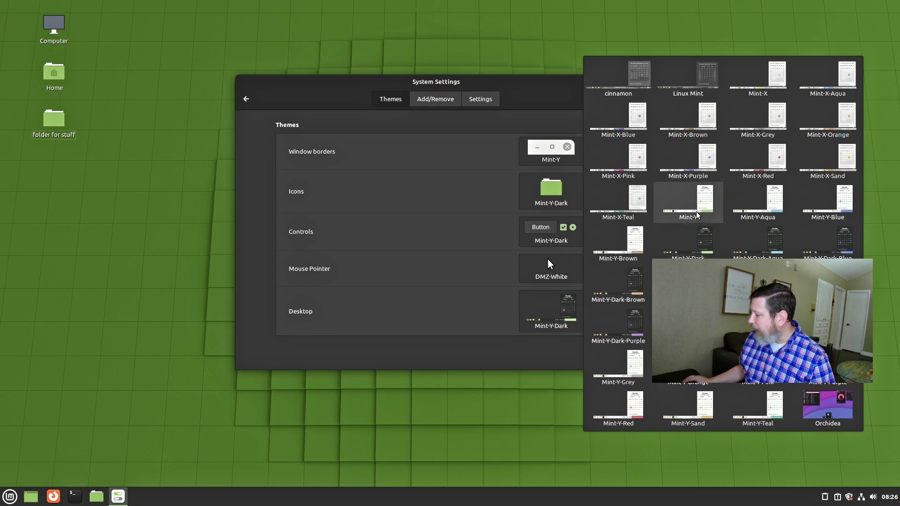
click(769, 201)
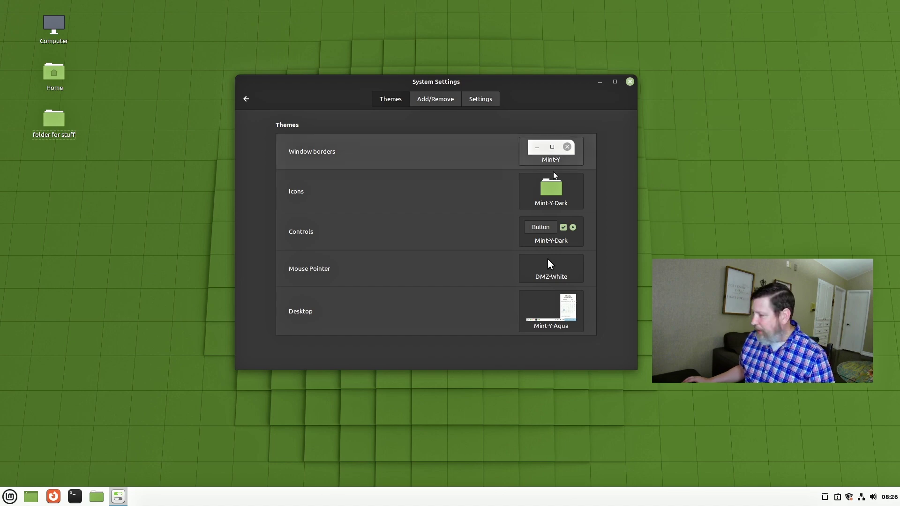
Set the Desktop theme to Linux Mint, and try the Mint-X window borders before restoring Mint-Y.
click(554, 317)
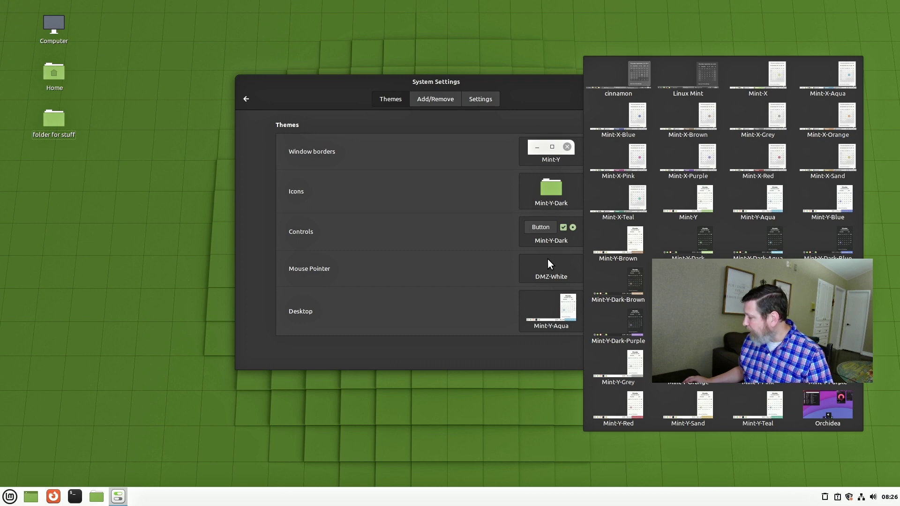
click(703, 90)
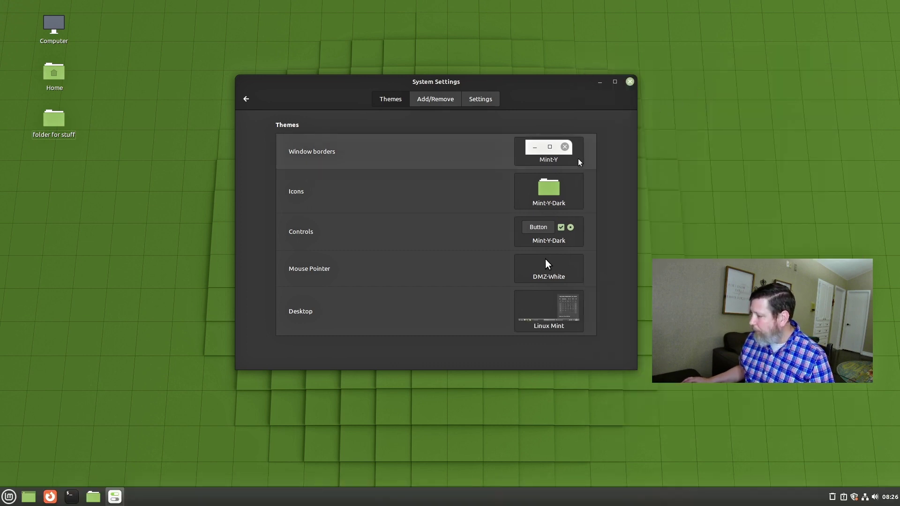
click(540, 153)
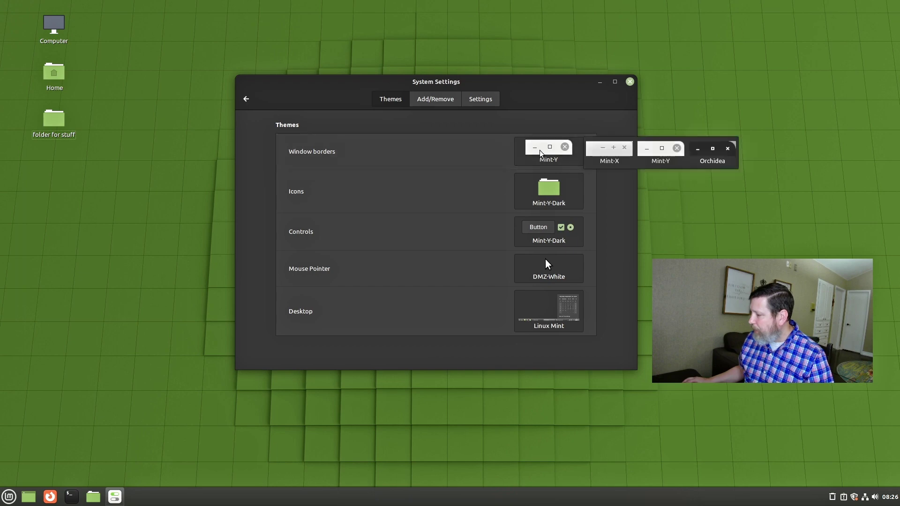
click(659, 150)
click(556, 156)
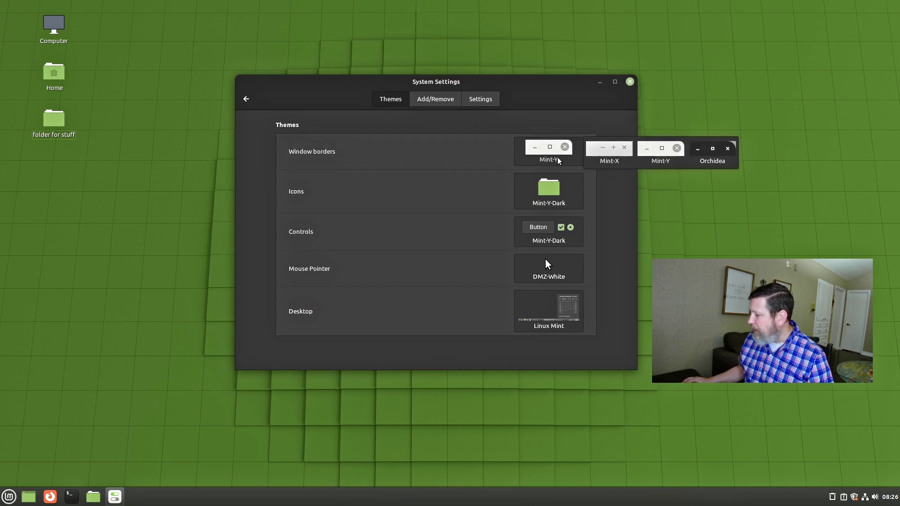
click(611, 149)
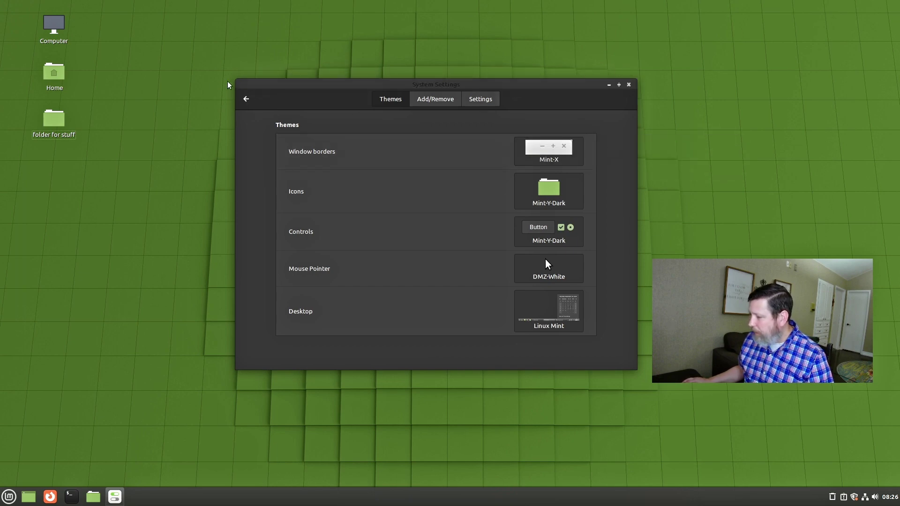
click(550, 150)
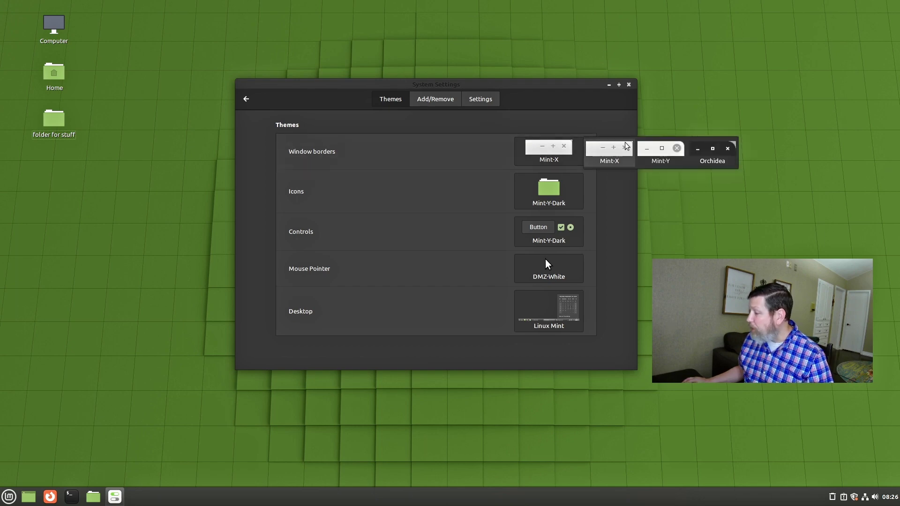
click(659, 149)
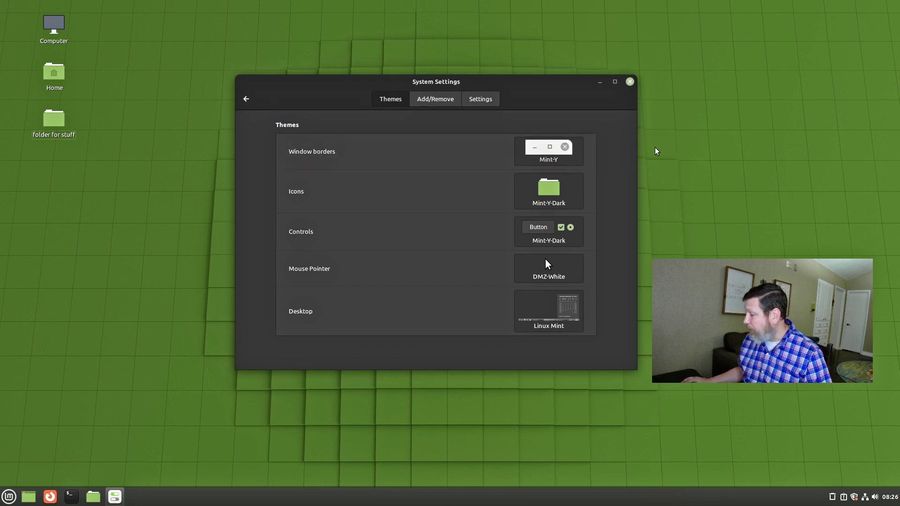
Look over the available icon themes, and try the DMZ-Black mouse pointer before restoring DMZ-White.
click(532, 198)
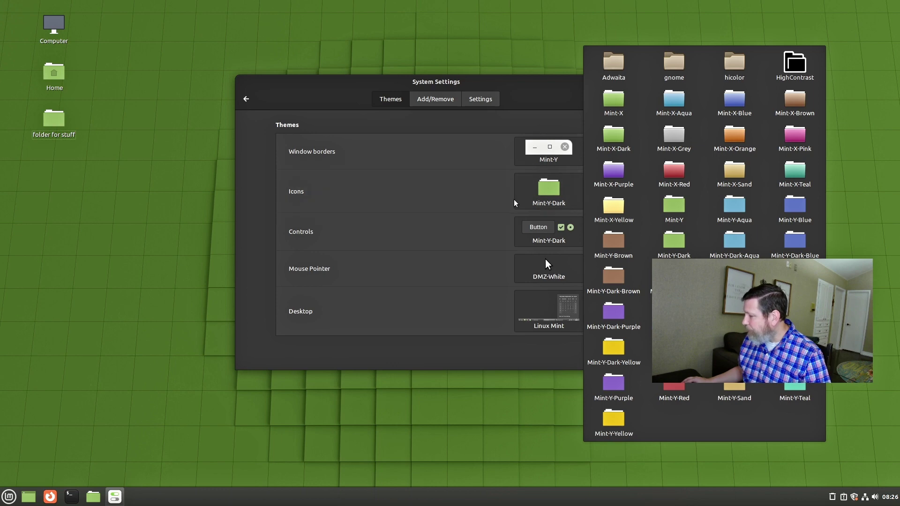
click(422, 236)
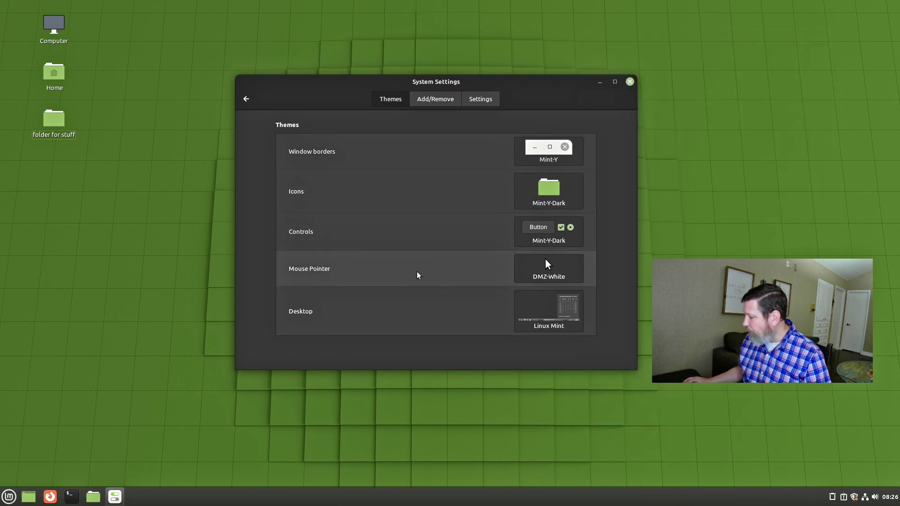
click(558, 272)
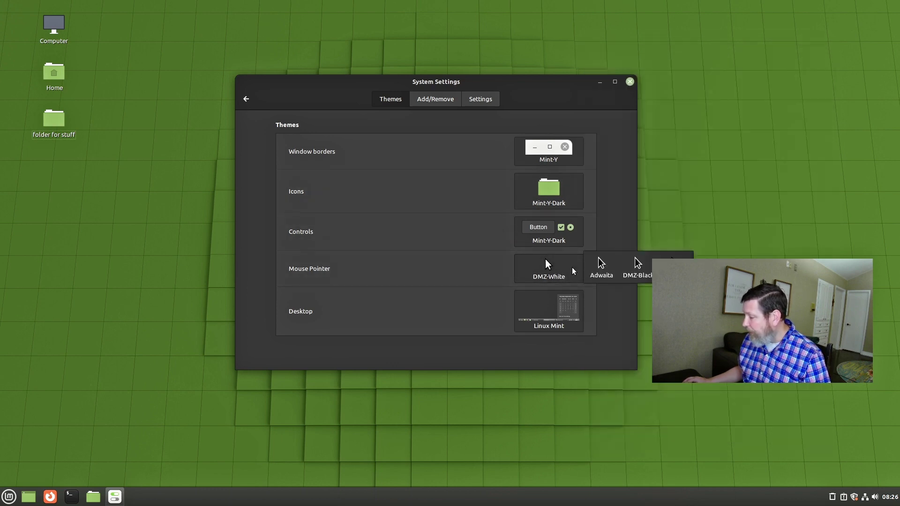
click(637, 264)
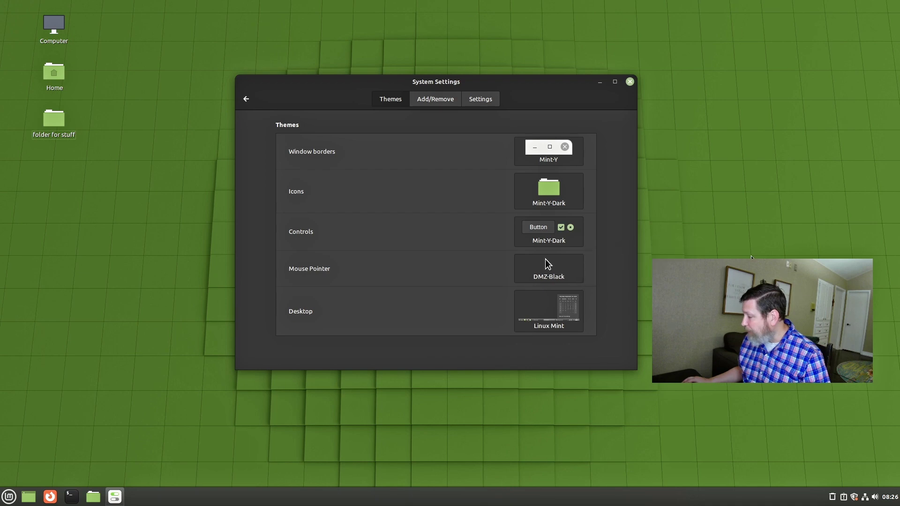
click(563, 271)
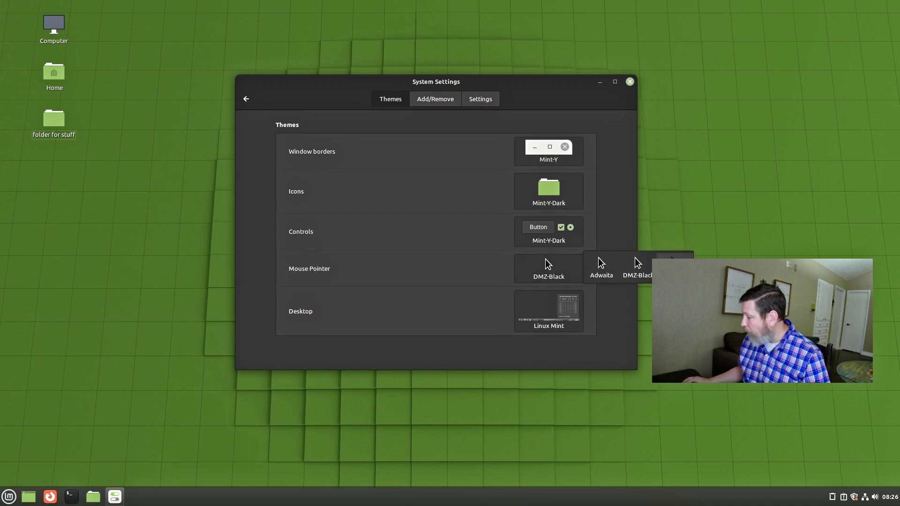
click(674, 265)
Set the Desktop theme and window borders to Orchidea, and check how the application menu looks with it.
click(558, 320)
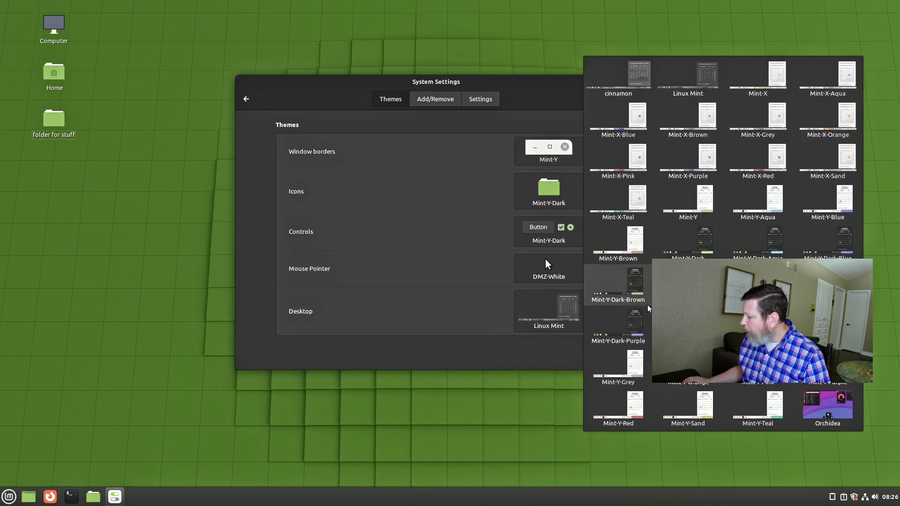
click(557, 320)
click(555, 311)
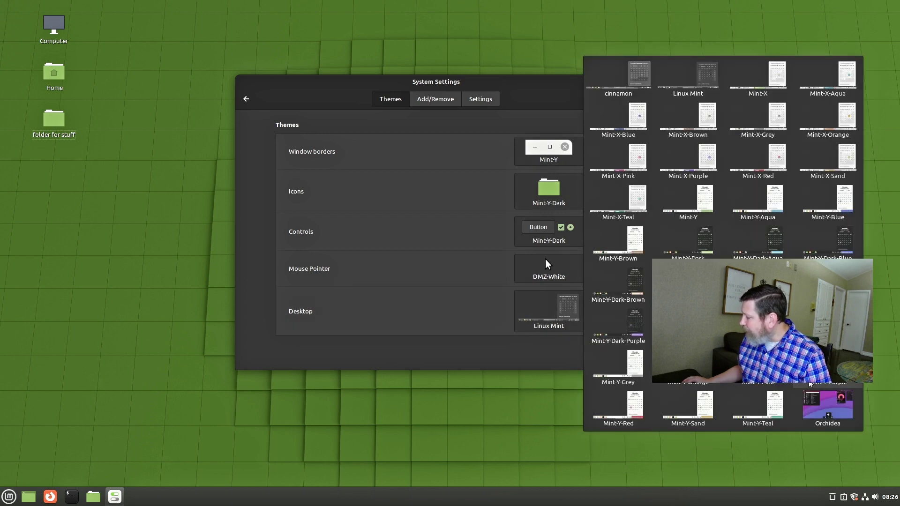
click(827, 407)
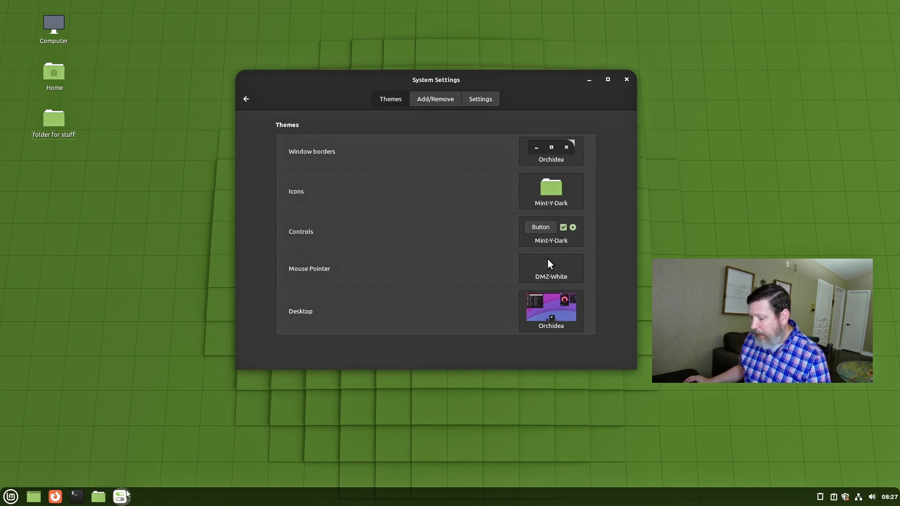
click(11, 497)
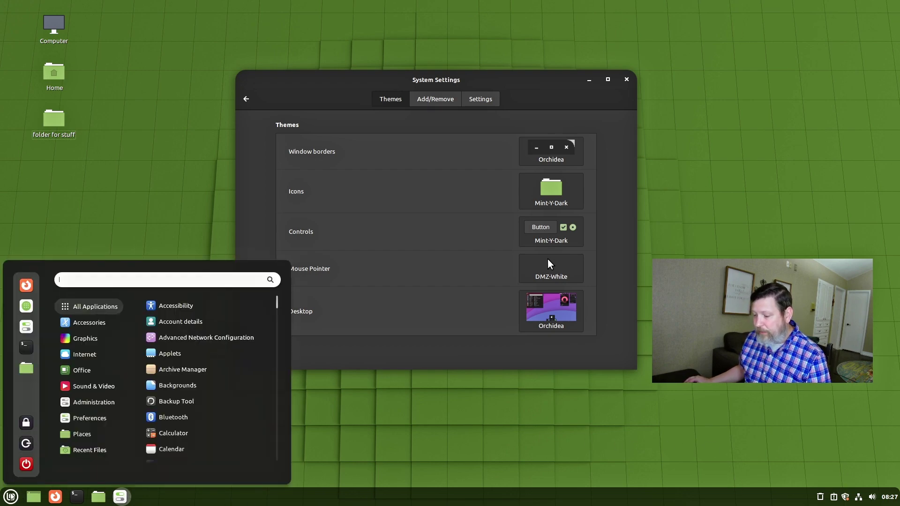
click(10, 497)
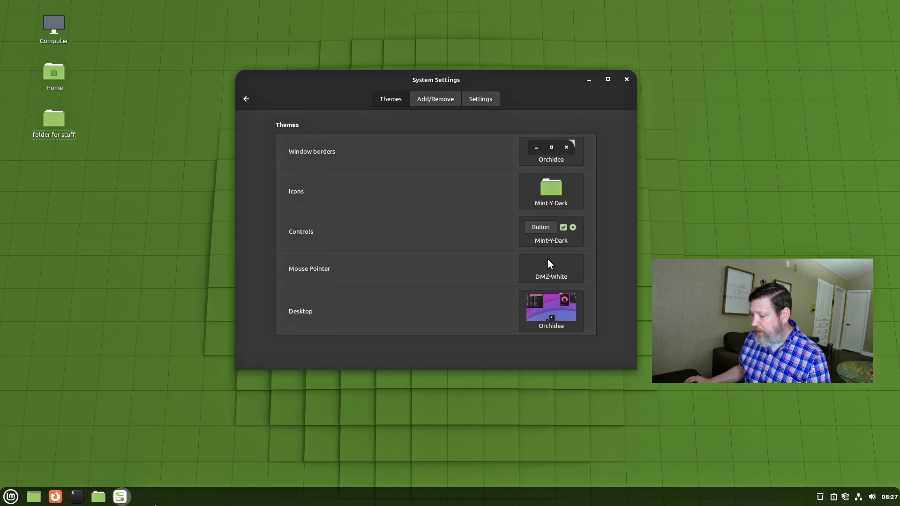
Open the panel settings and try different panel heights, ending at 35.
right_click(186, 501)
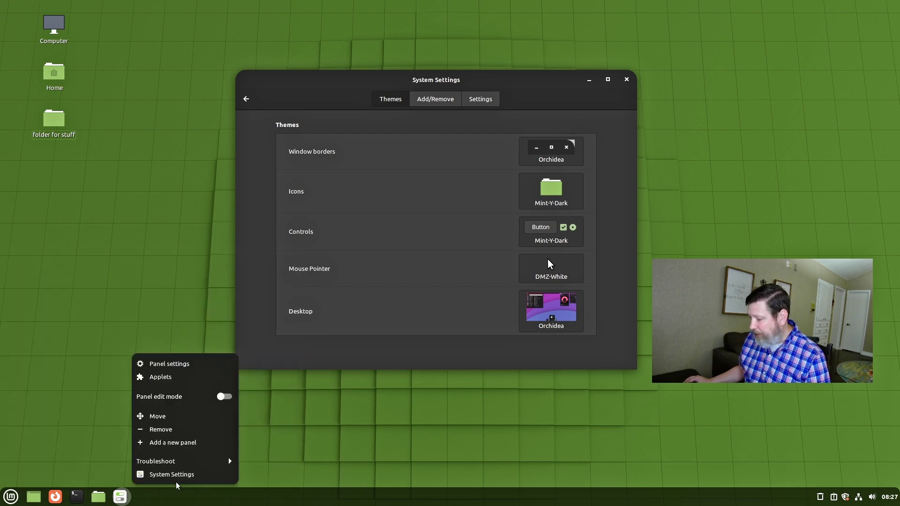
click(164, 364)
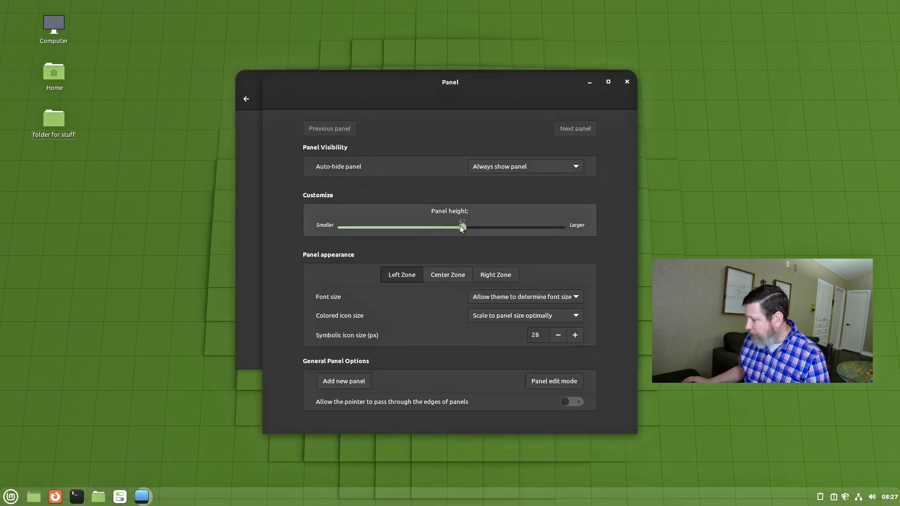
drag(460, 226, 490, 225)
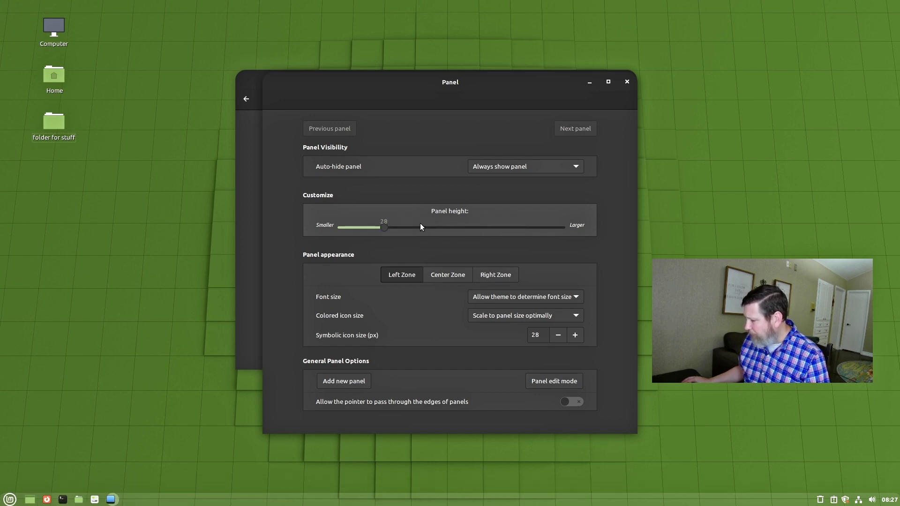
drag(420, 231, 424, 232)
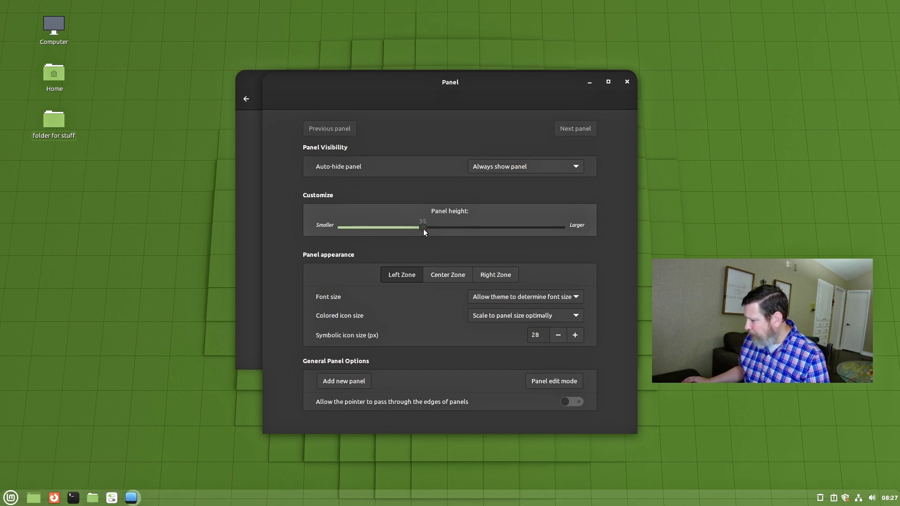
Review the auto-hide options, keeping Always show panel, then set the panel height to 41 and close the panel settings.
click(497, 167)
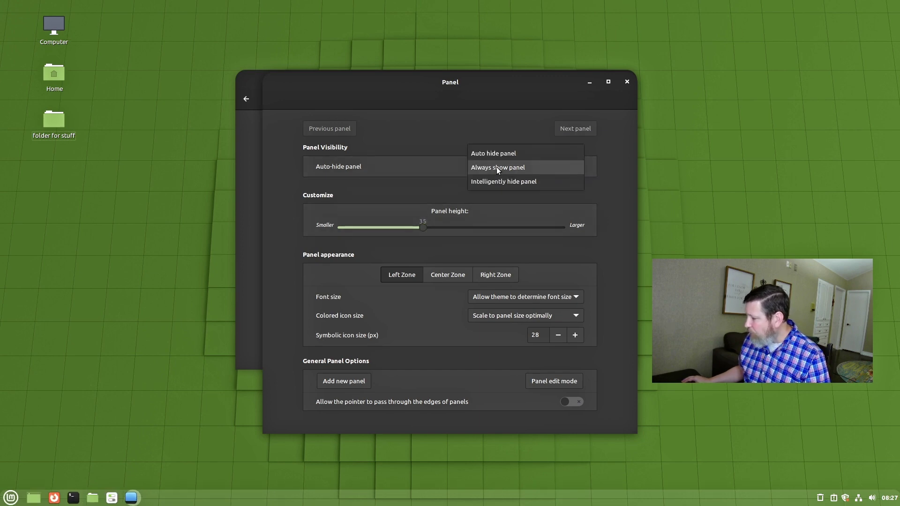
click(497, 167)
click(496, 167)
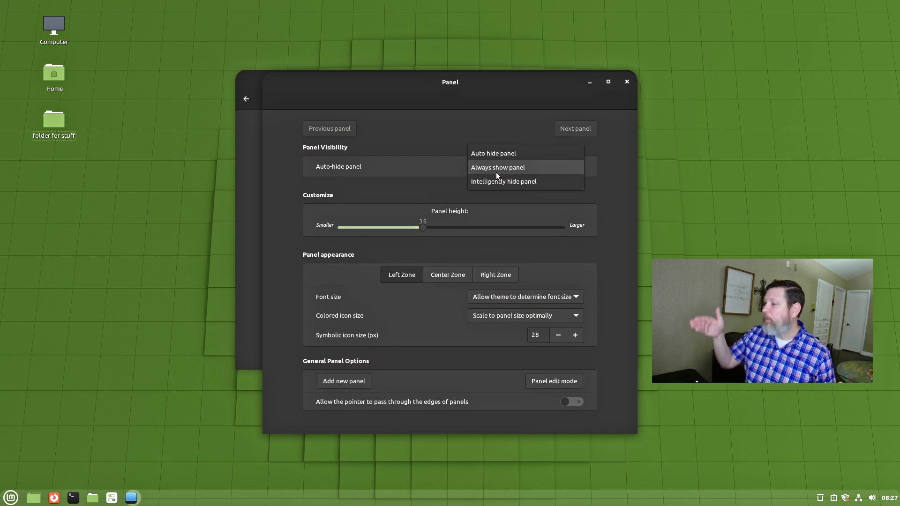
click(497, 173)
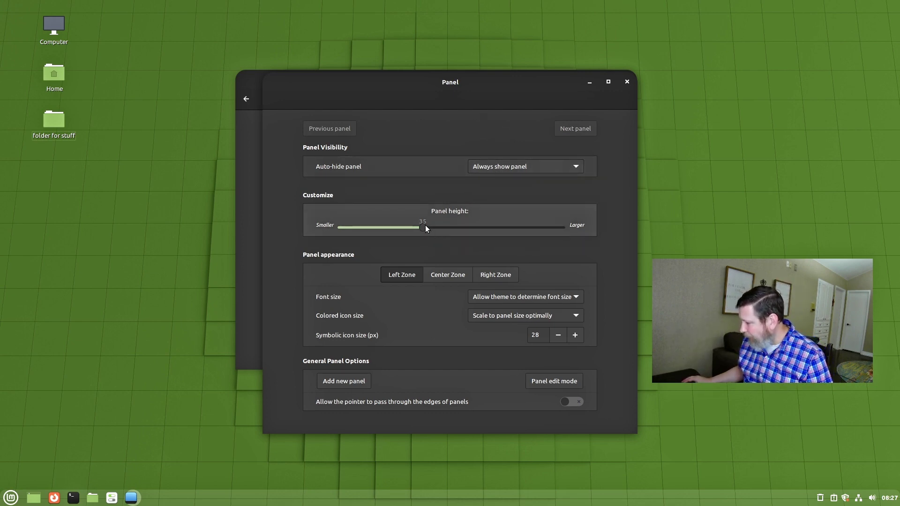
drag(430, 228, 453, 223)
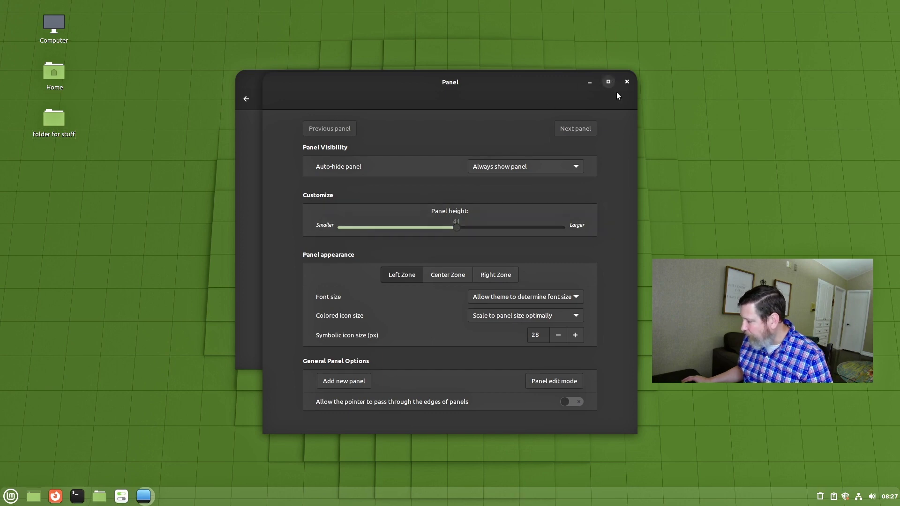
click(627, 81)
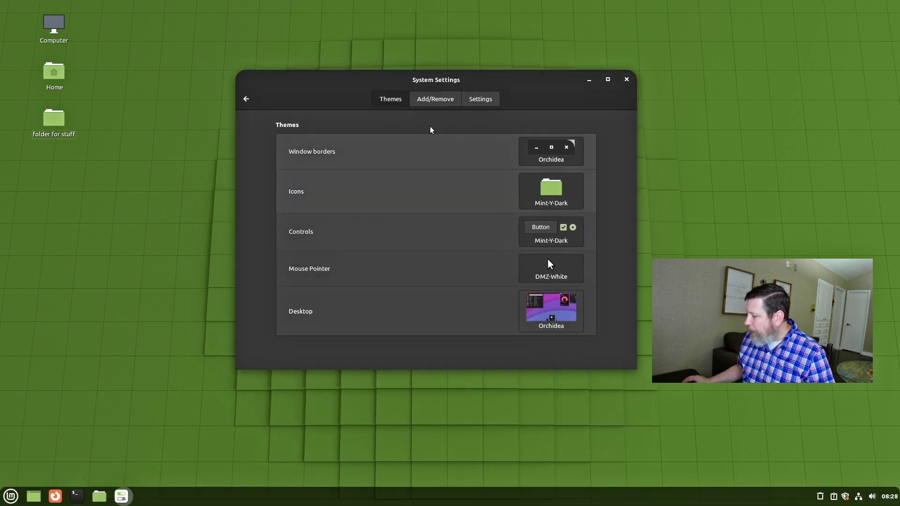
Download the Numix Cinnamon Transparent theme, apply it as the Desktop theme and close System Settings.
click(435, 99)
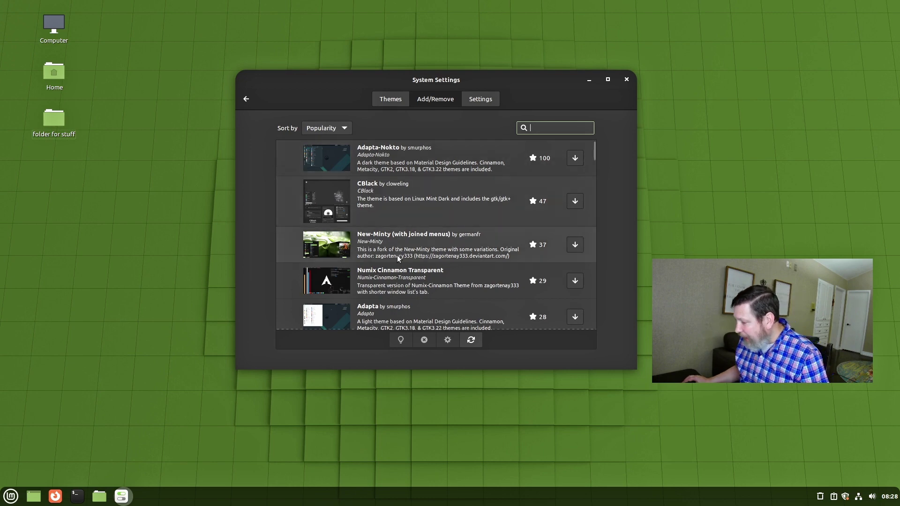
click(580, 281)
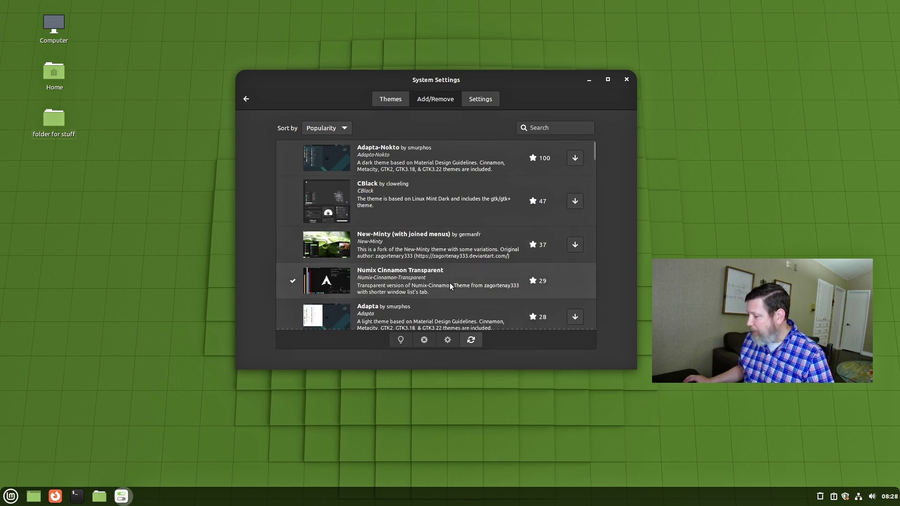
click(391, 99)
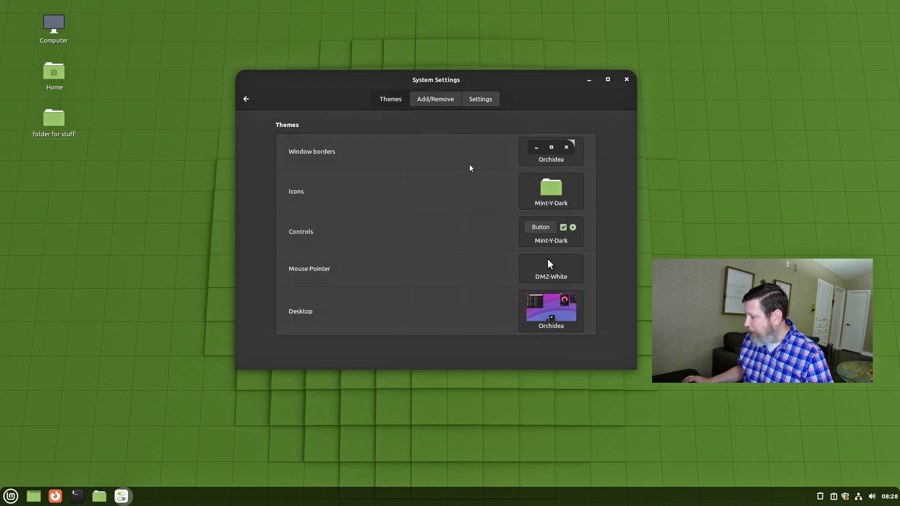
click(543, 318)
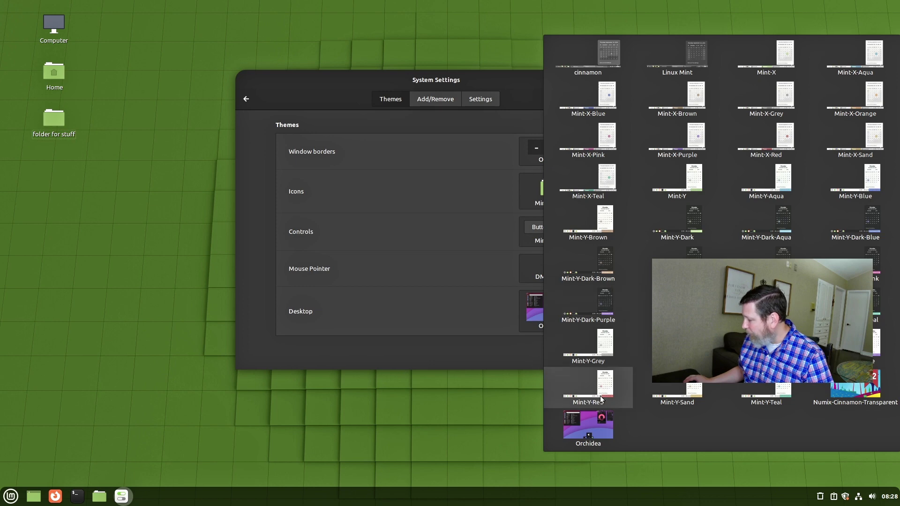
click(855, 391)
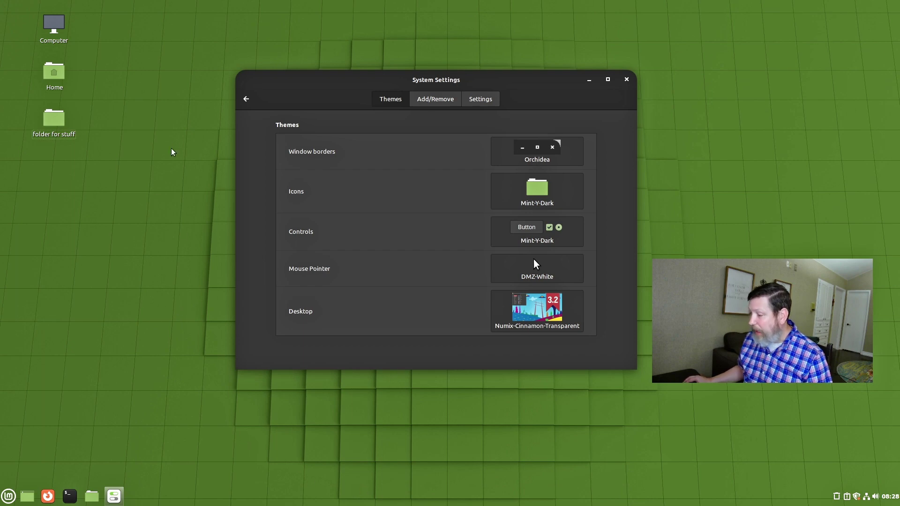
click(627, 79)
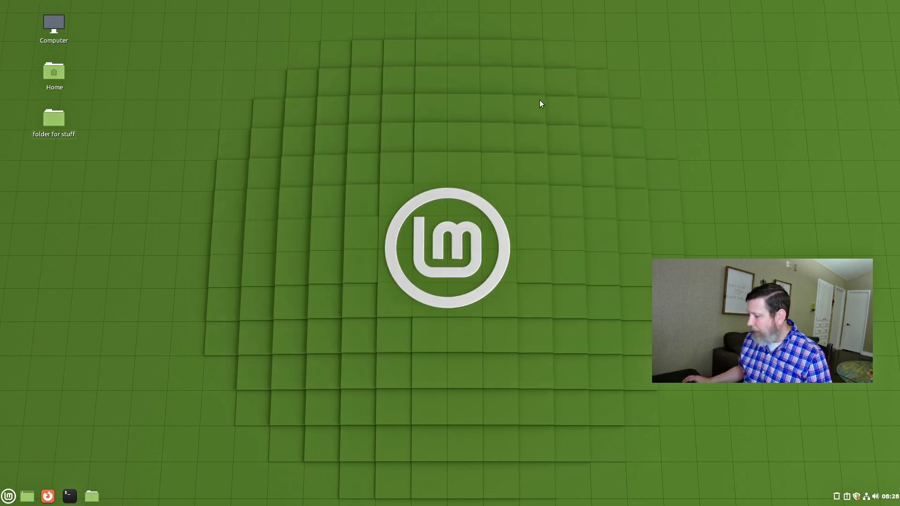
Change the desktop background to the Lamp image from the Una collection and close the background settings.
right_click(334, 148)
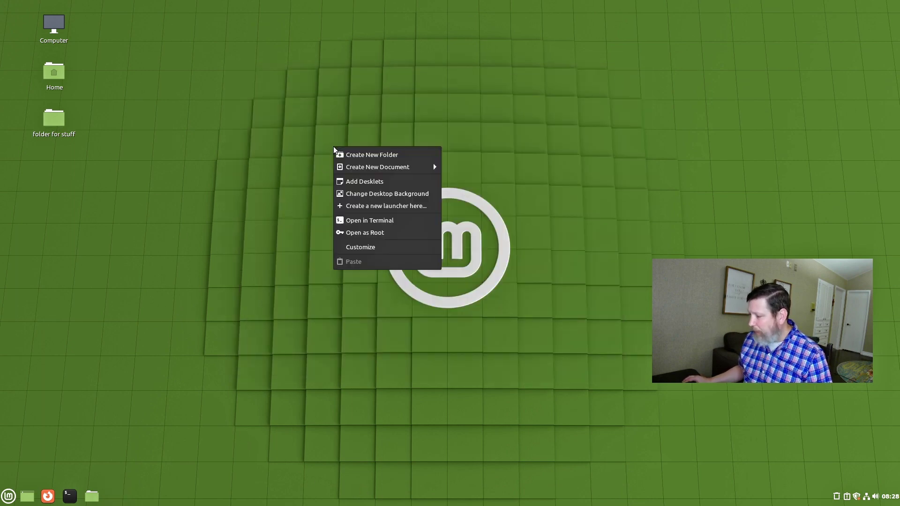
click(381, 194)
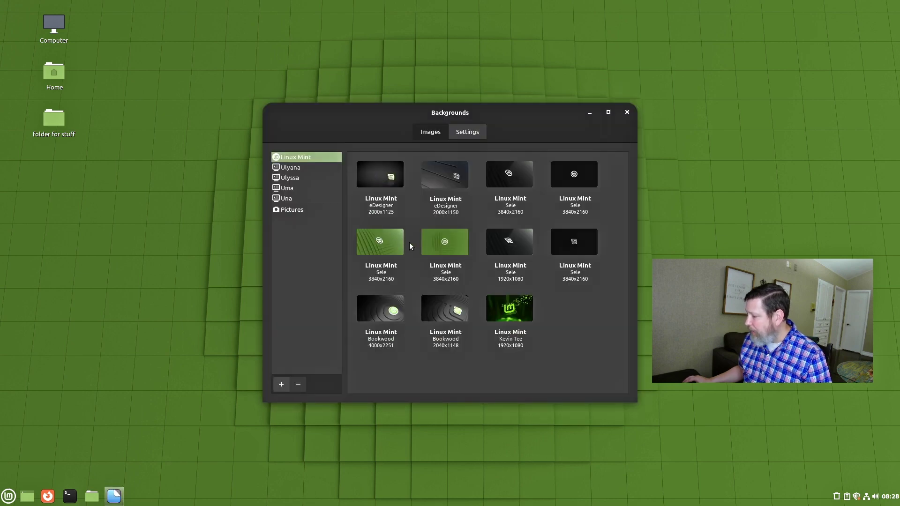
click(287, 198)
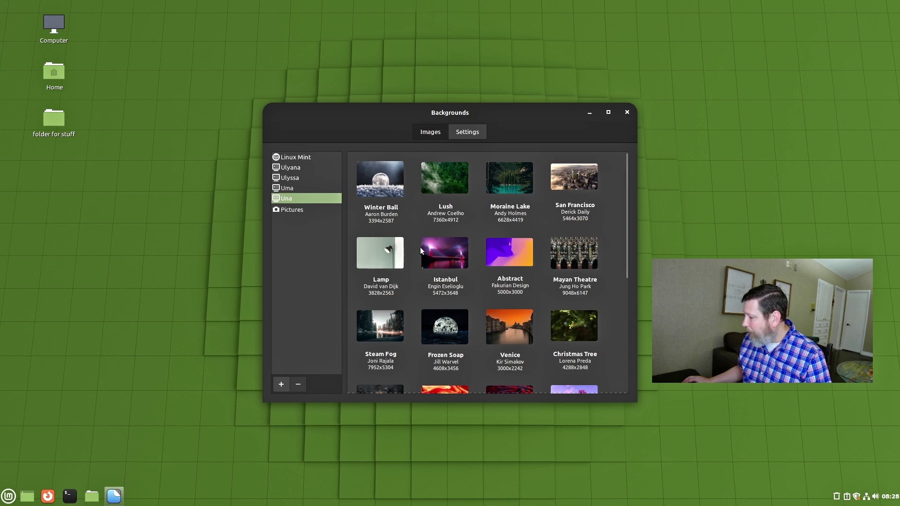
click(383, 254)
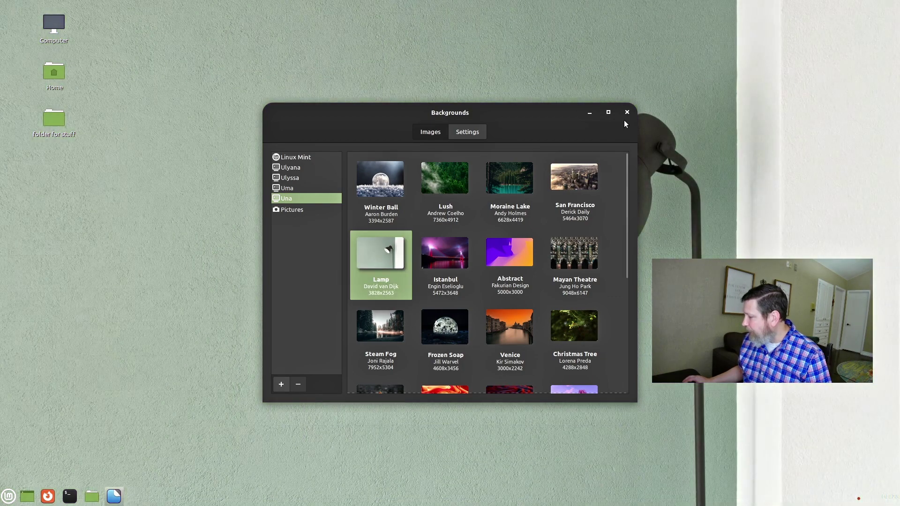
click(626, 113)
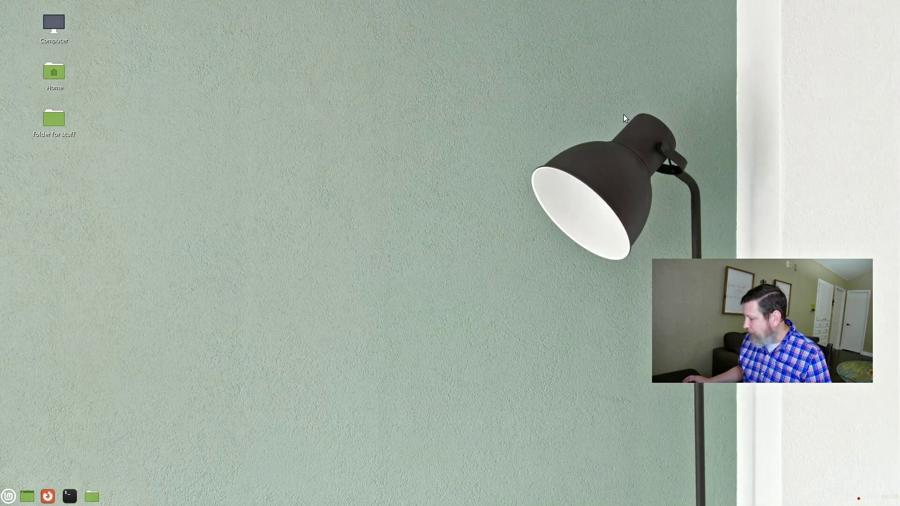
right_click(261, 117)
click(62, 458)
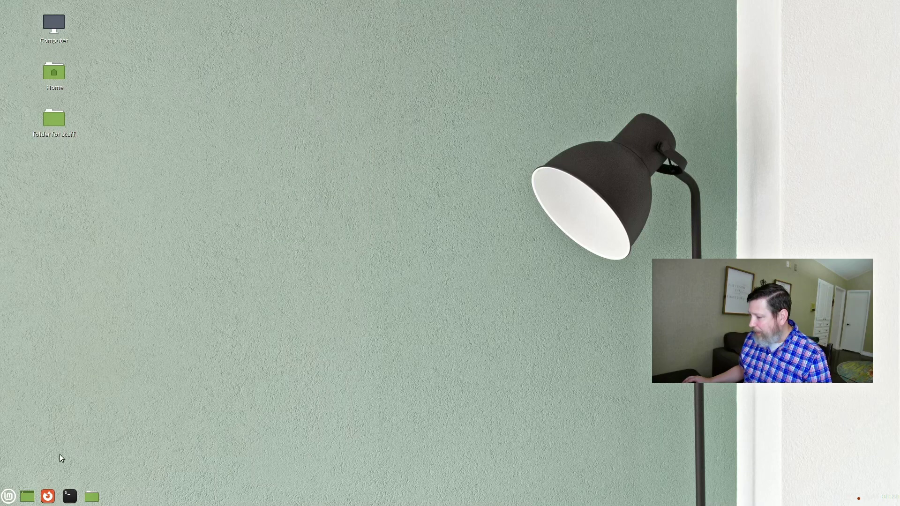
Search the application menu for System Settings, launch it and open the theme settings.
click(9, 496)
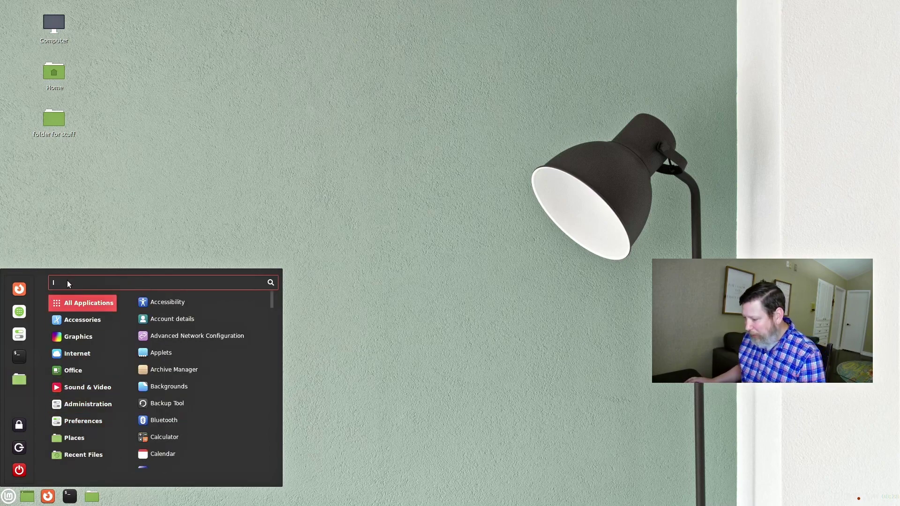
text(system s)
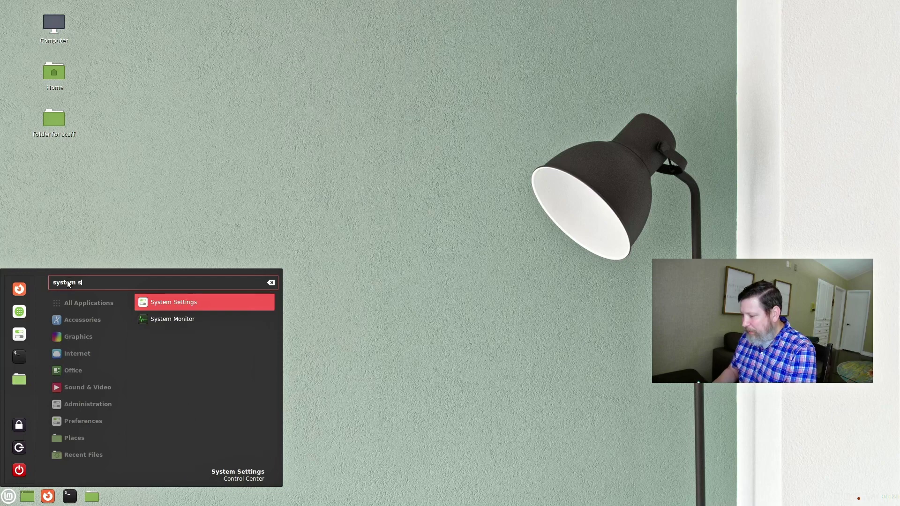
text(ettlings)
key(Return)
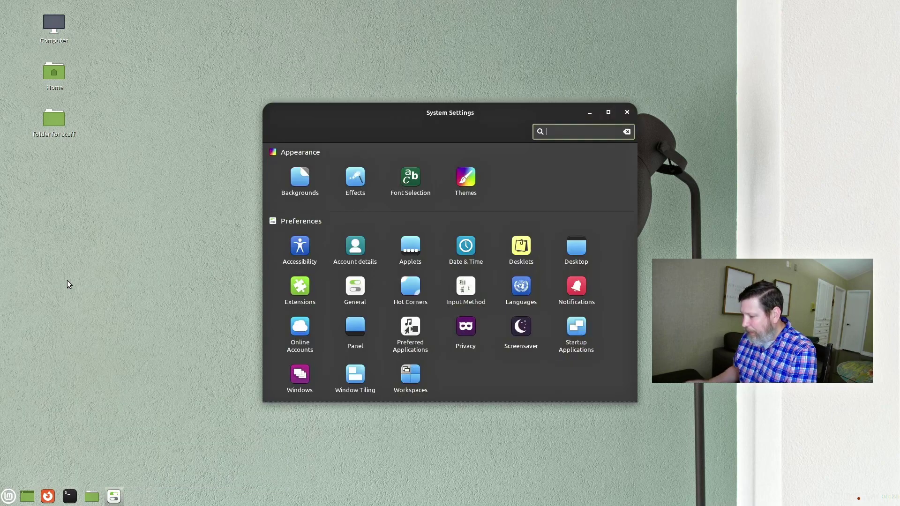
click(466, 178)
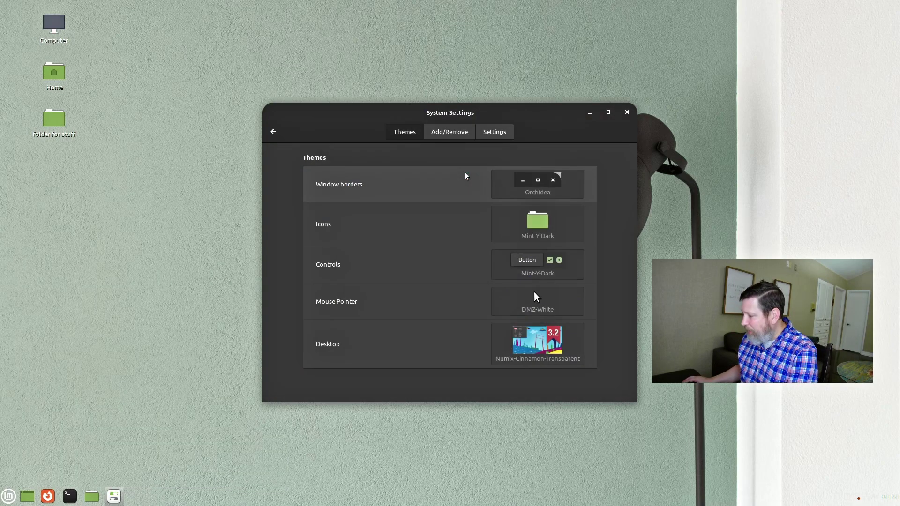
Set the Icons theme to Mint-Y-Dark-Red and check how the application menu looks with it.
click(516, 232)
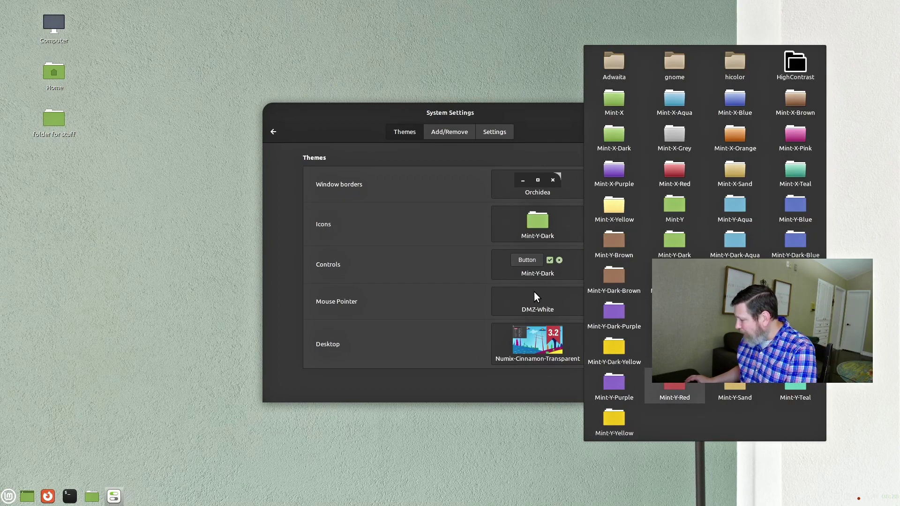
click(675, 312)
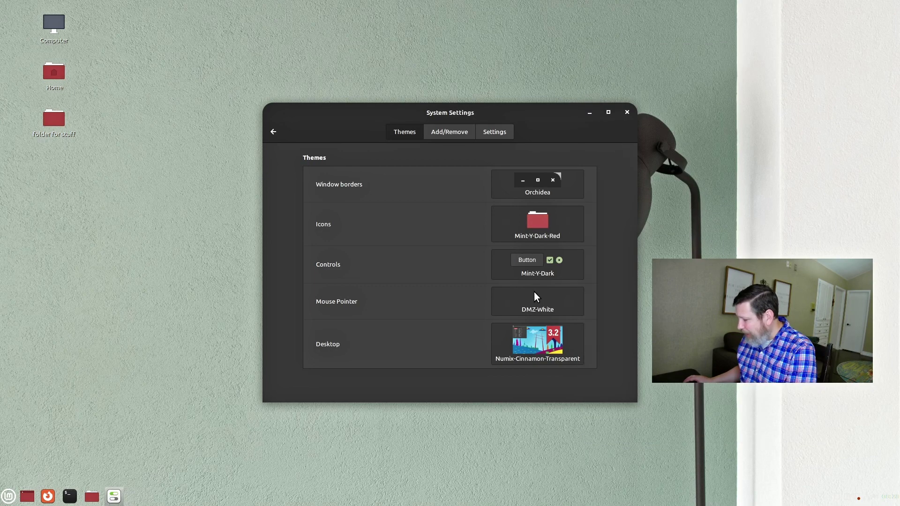
click(9, 496)
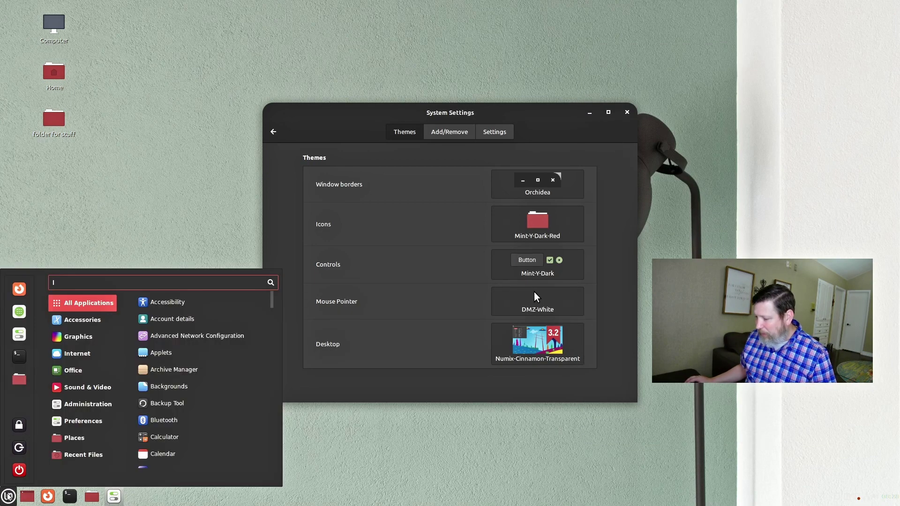
click(9, 496)
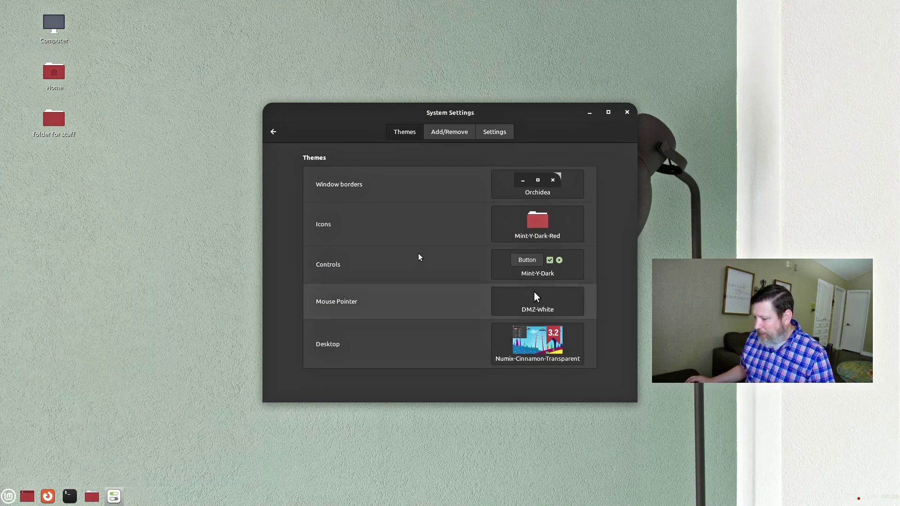
Set the Controls theme to Mint-Y-Dark-Red and look at the Window borders choices, keeping Orchidea.
click(545, 268)
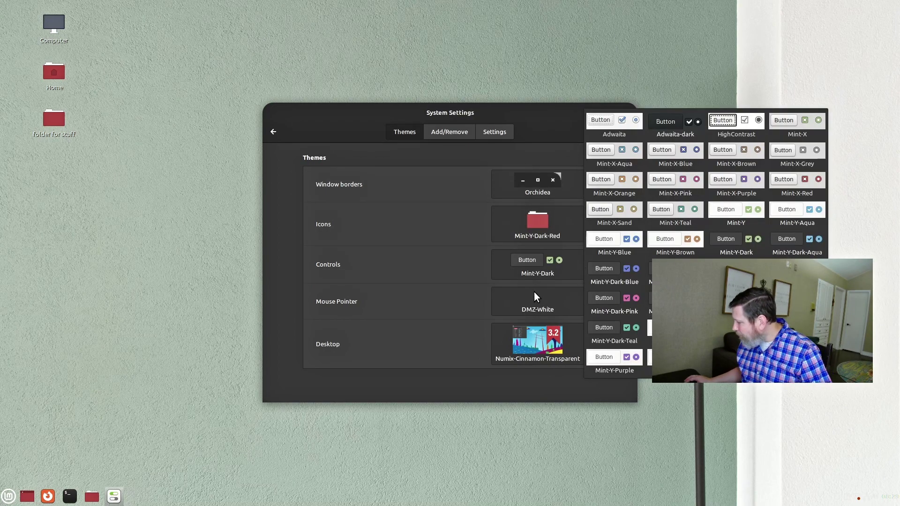
click(589, 269)
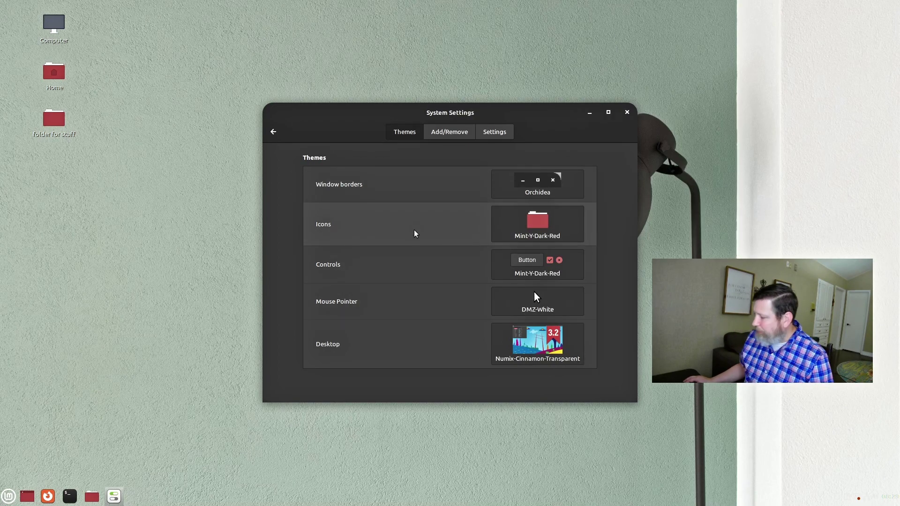
click(545, 179)
click(505, 189)
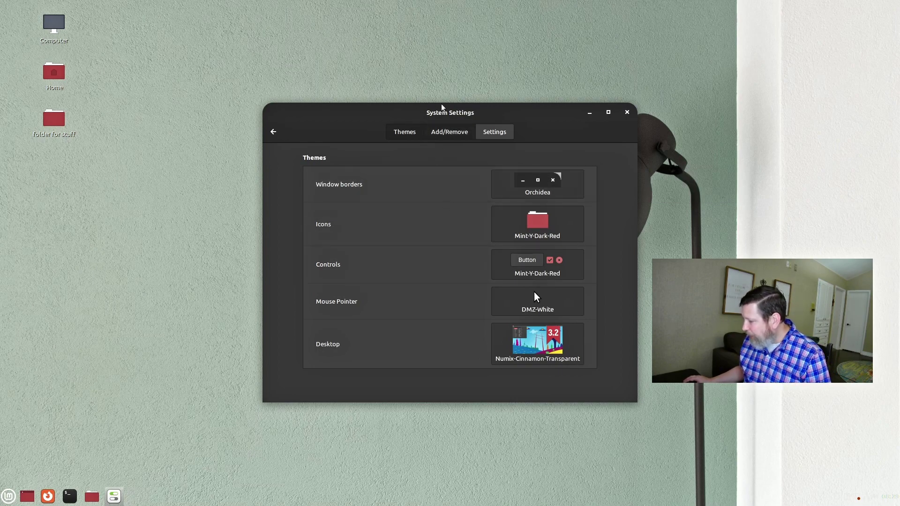
Browse the downloadable themes and install the Mint-XP theme.
click(446, 132)
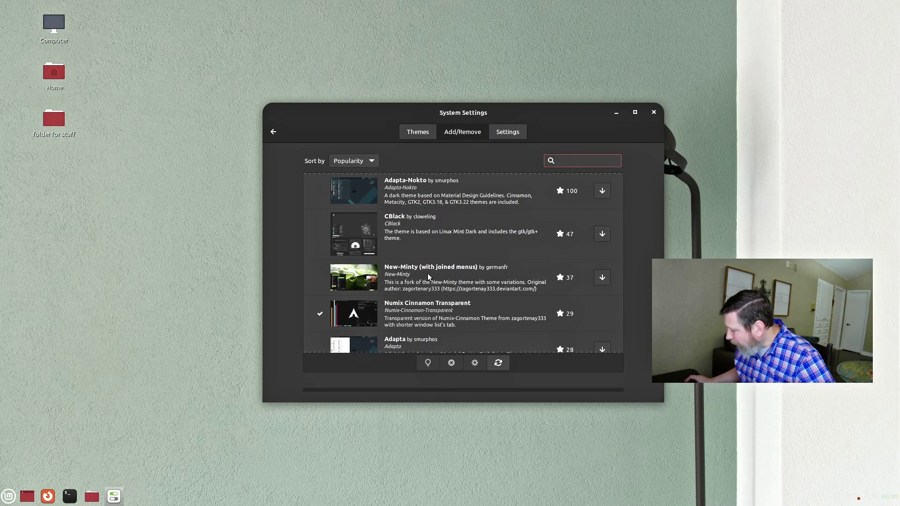
scroll(415, 268, down, 10)
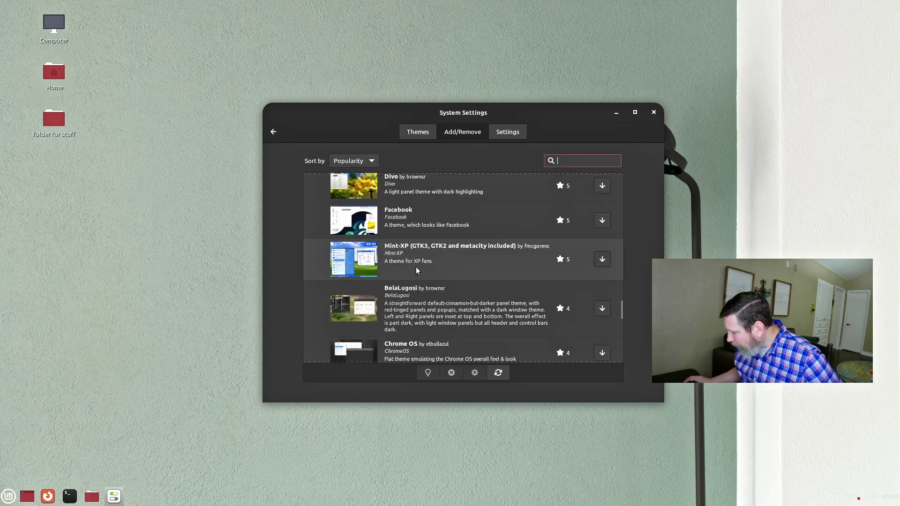
click(601, 256)
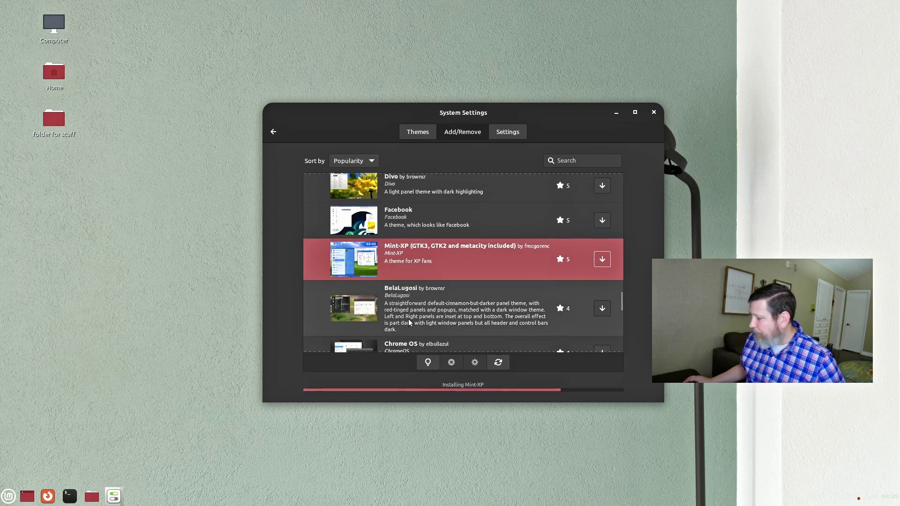
Apply Mint-XP as the Desktop theme.
click(418, 134)
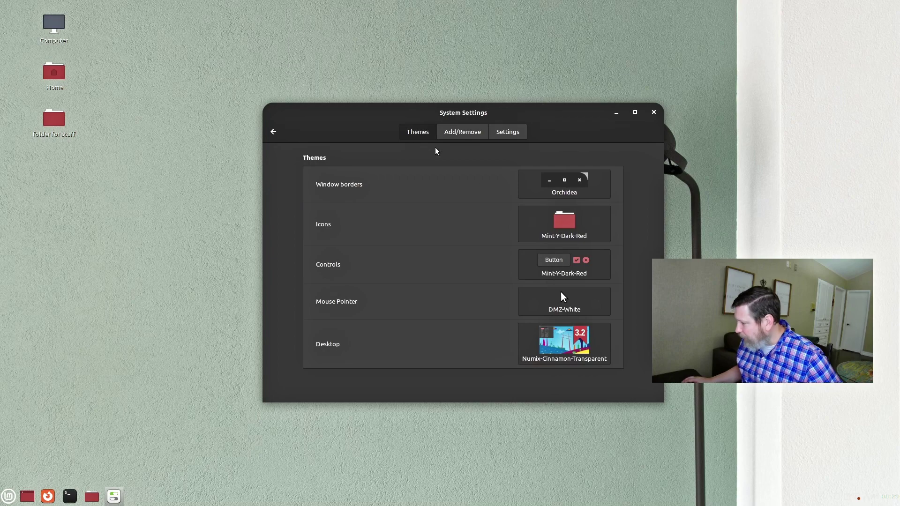
click(563, 346)
key(Escape)
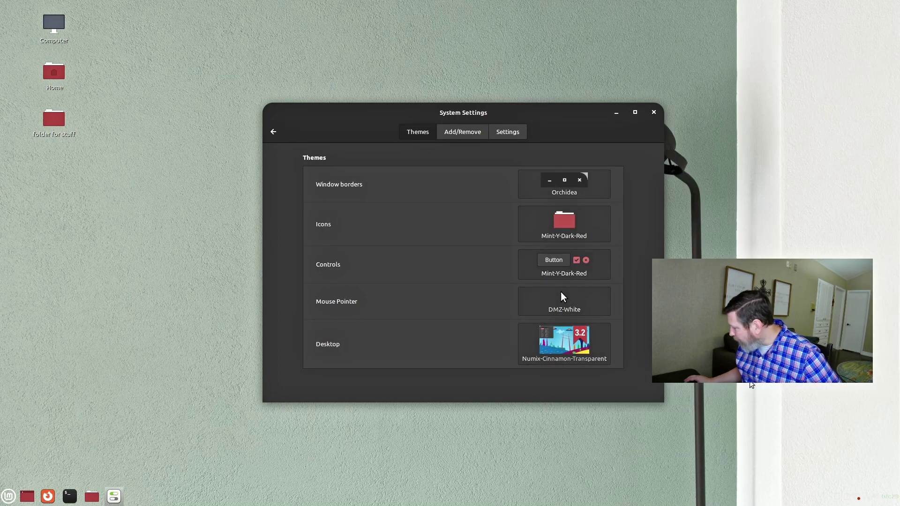
click(558, 354)
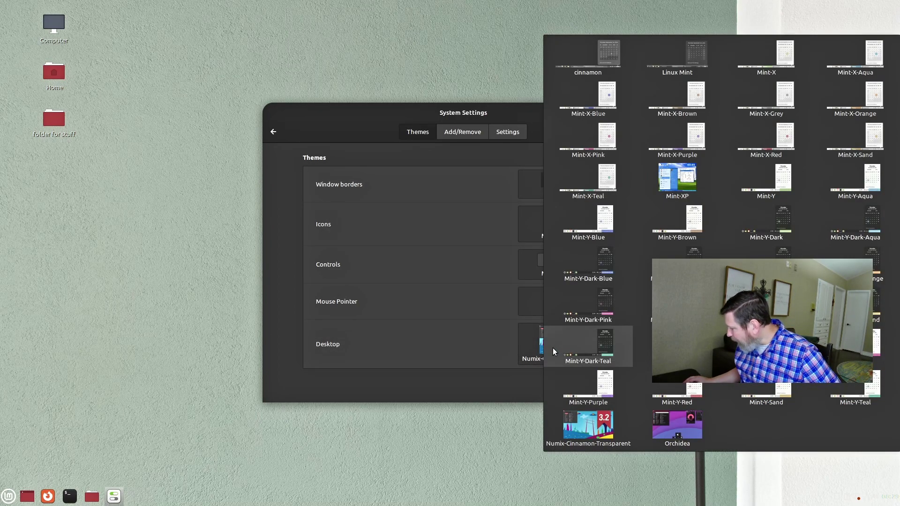
click(678, 180)
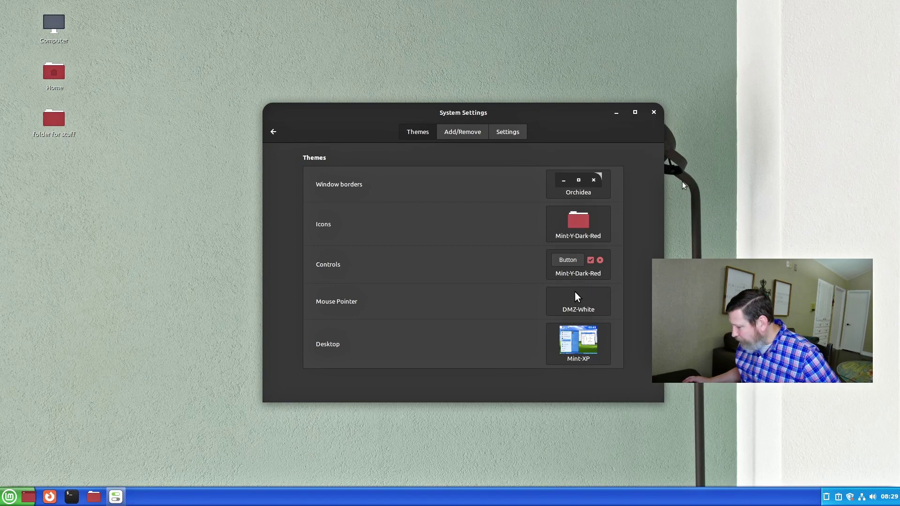
Match the other themes to Mint-XP, with Icons set to Mint-Y-Blue, Controls to Mint-X-Blue and Window borders to Mint-Y.
click(583, 233)
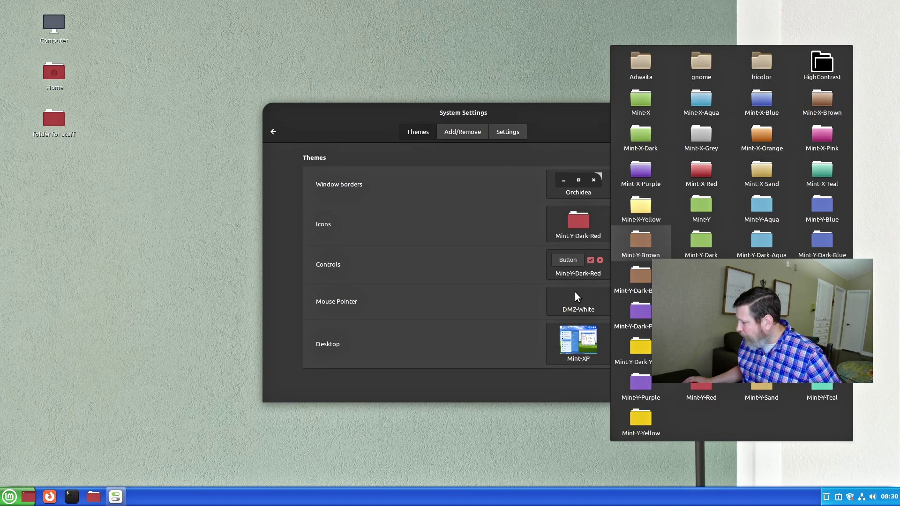
click(825, 208)
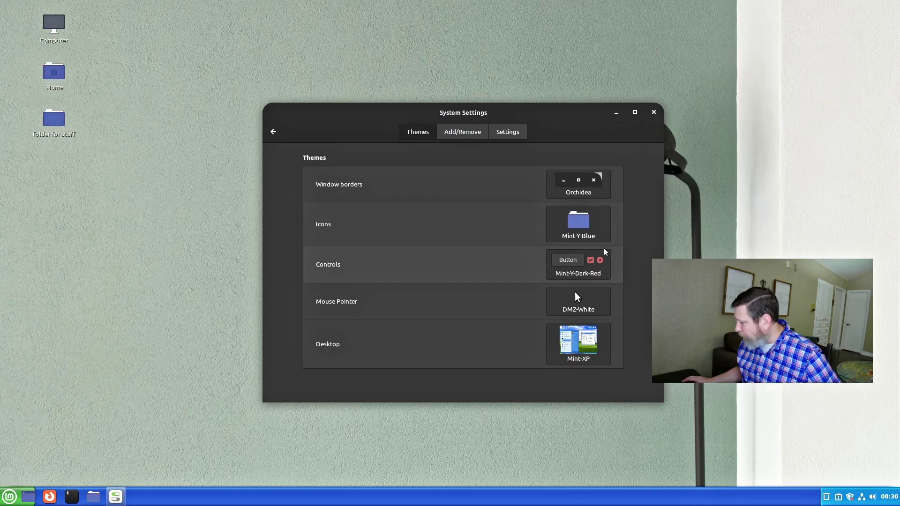
click(596, 265)
click(639, 260)
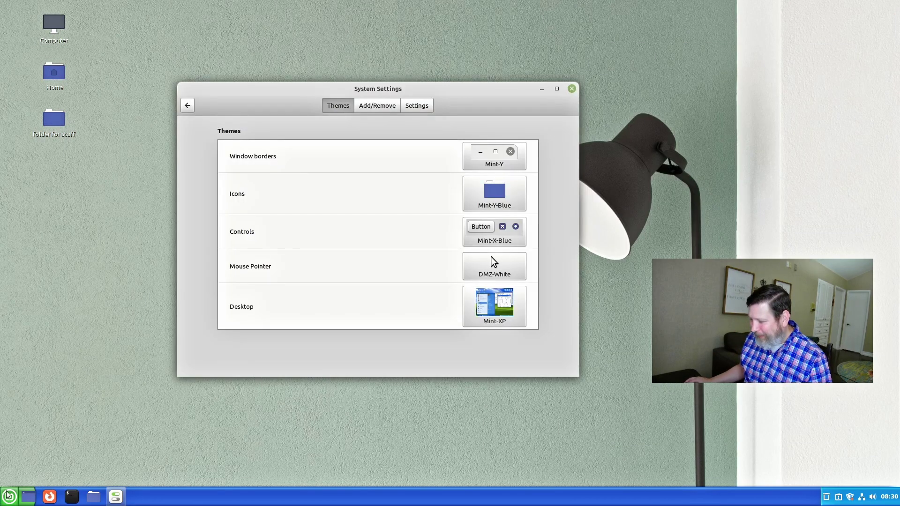
Check how the application menu looks with the Mint-XP theme, including the Sound & Video category, and close it.
click(9, 496)
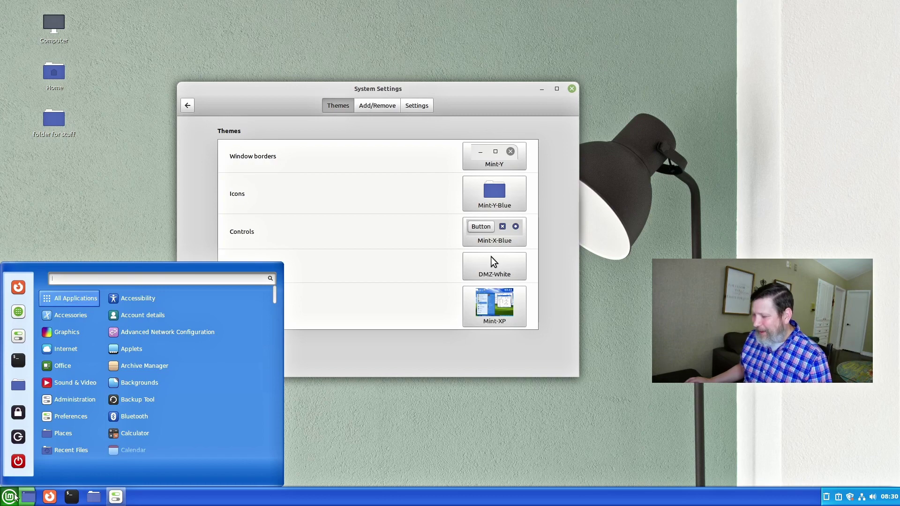
click(26, 501)
click(16, 499)
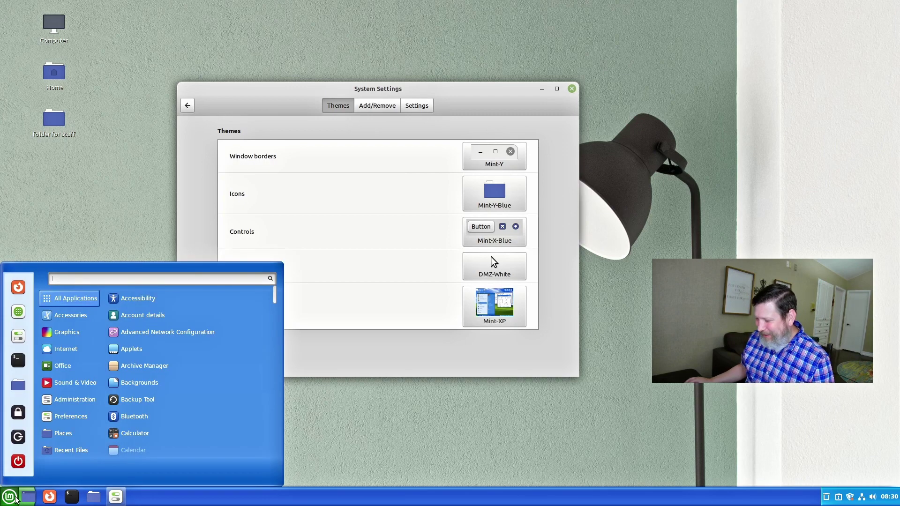
mouse_move(88, 381)
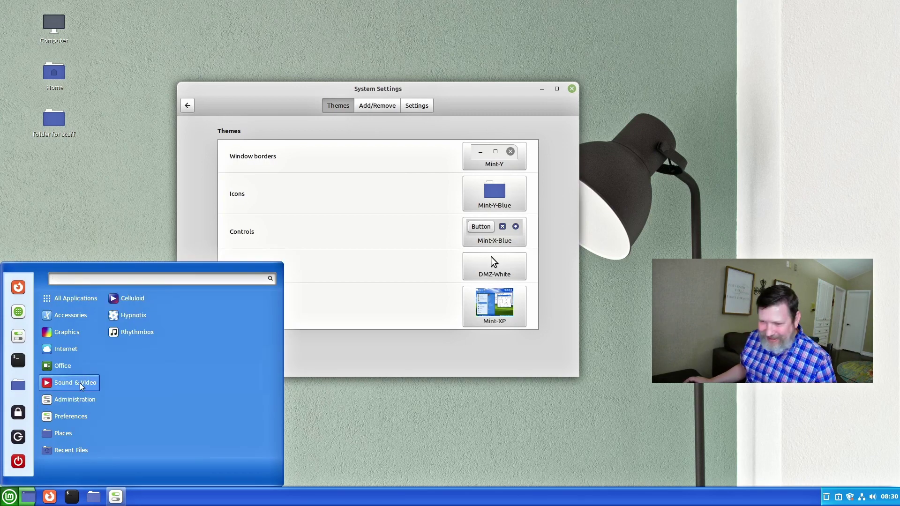
click(6, 502)
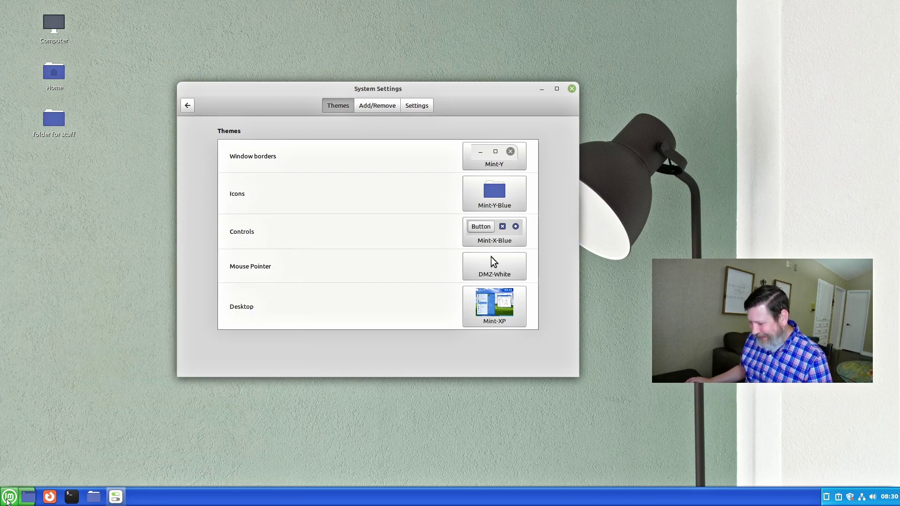
Move the panel from the bottom to the right edge of the screen.
right_click(245, 499)
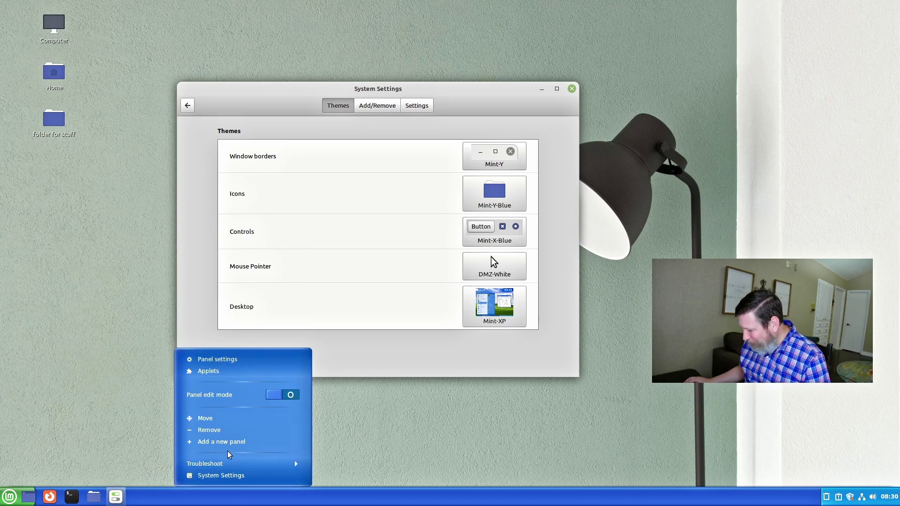
click(230, 418)
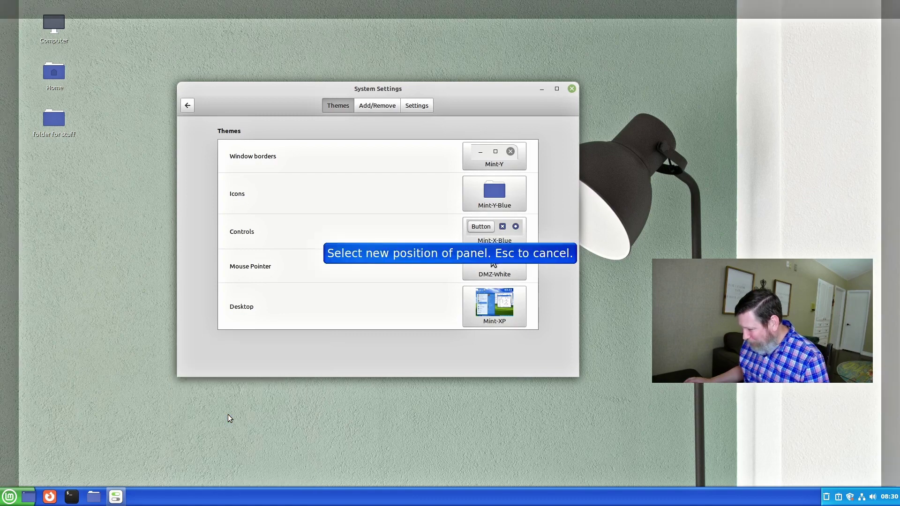
click(897, 152)
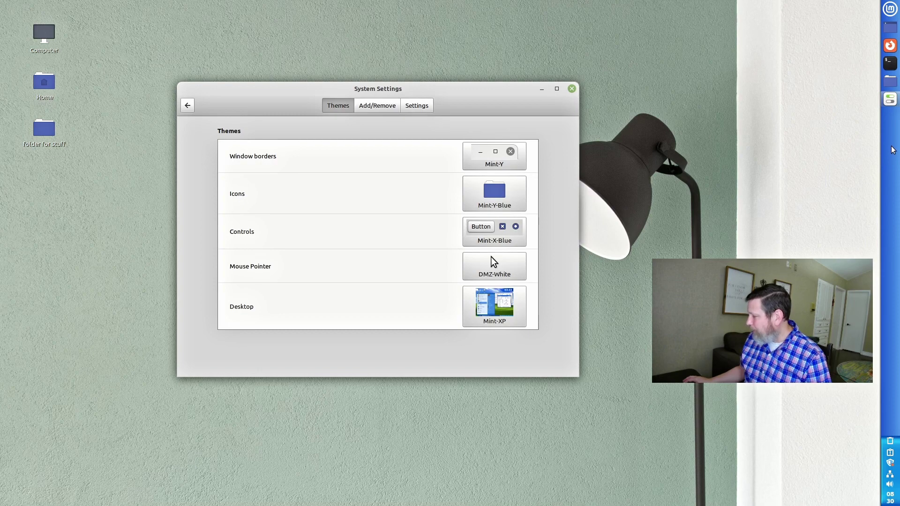
Move the panel from the right edge to the top edge of the screen.
right_click(894, 150)
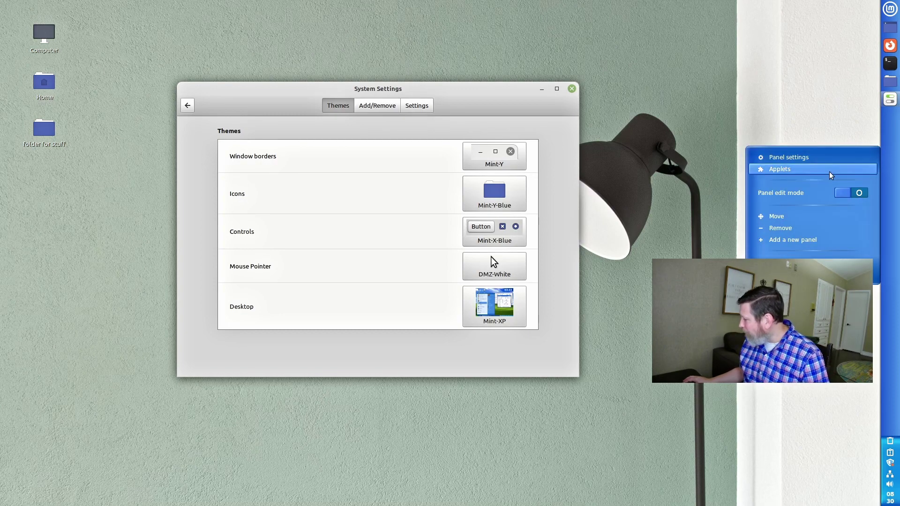
click(784, 216)
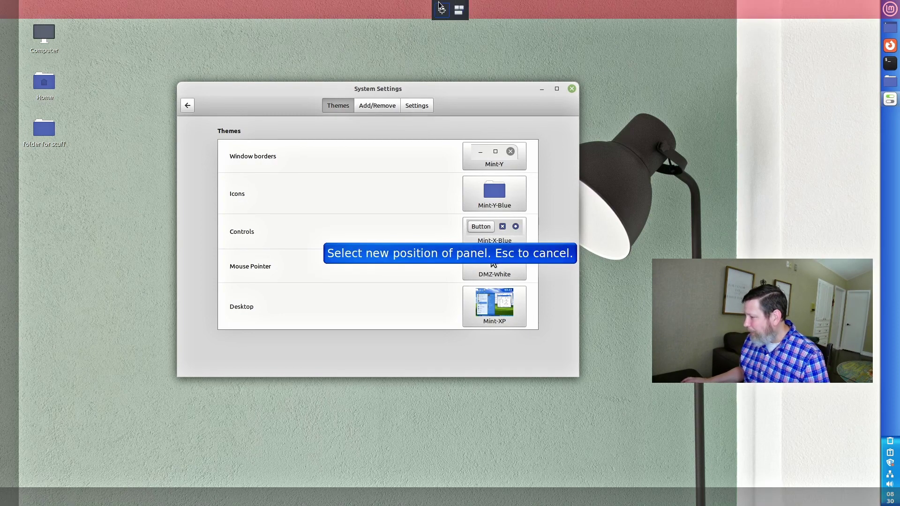
click(380, 18)
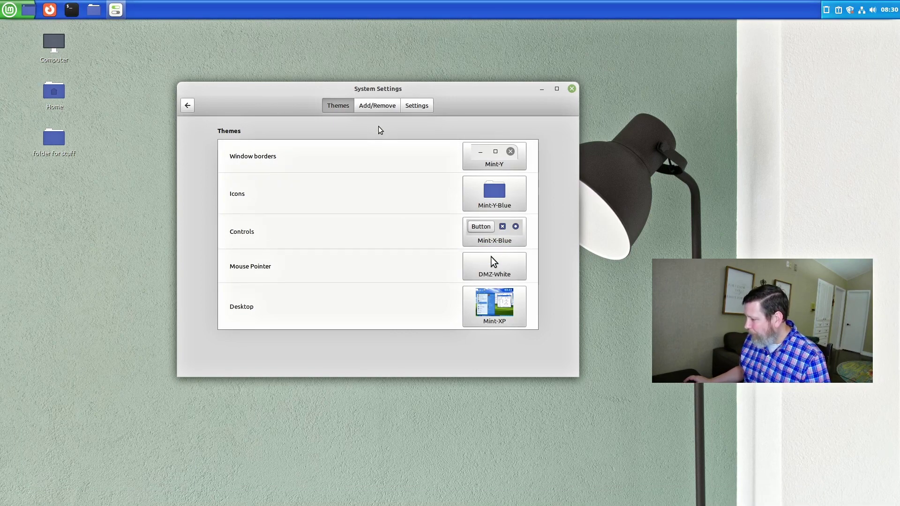
Browse the downloadable themes sorted by popularity.
click(379, 105)
scroll(390, 258, down, 3)
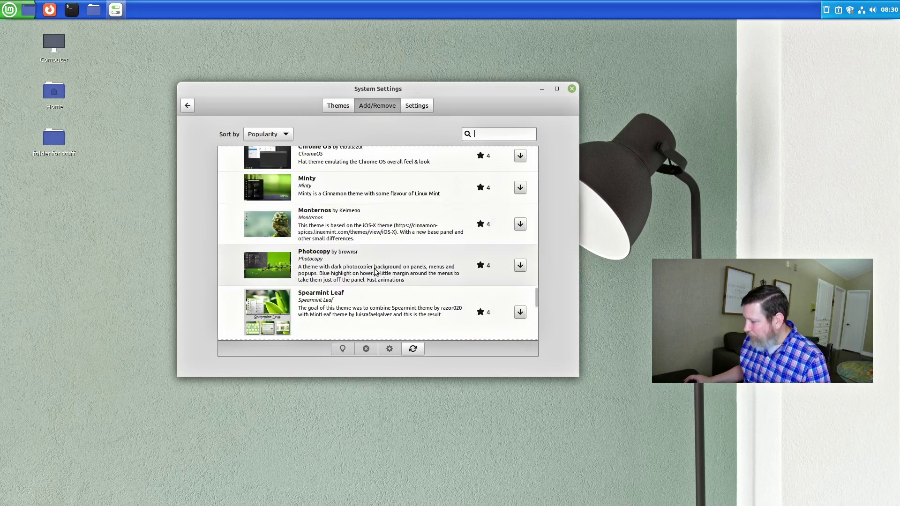
scroll(359, 264, down, 5)
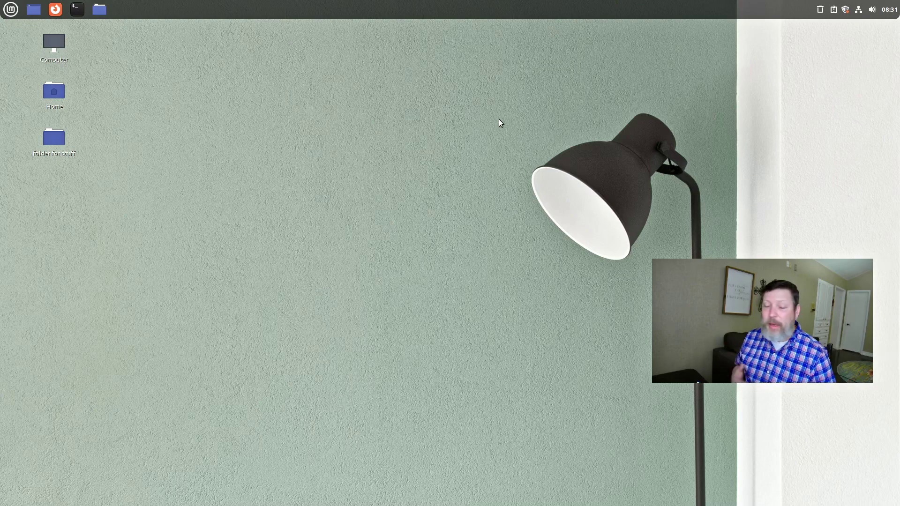
Open Software Manager by searching the application menu for "software", and install Audacity from the Editors' Picks.
click(9, 11)
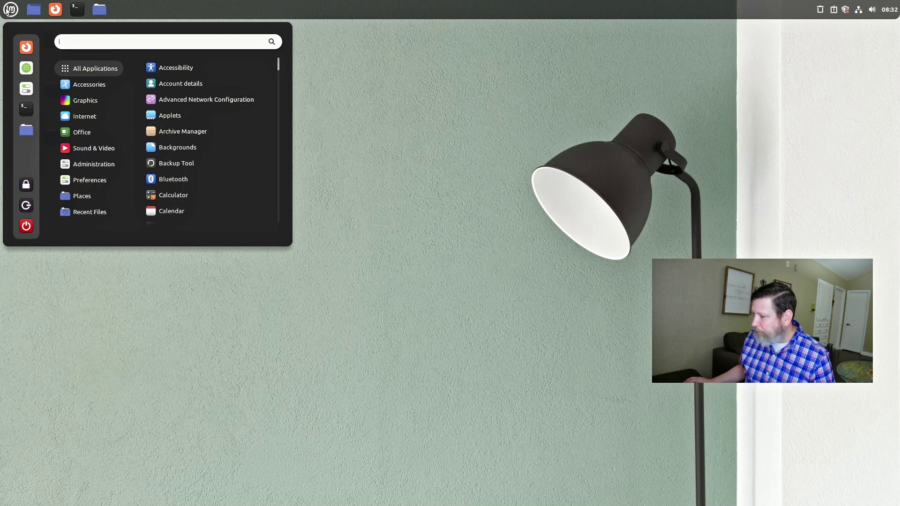
click(7, 10)
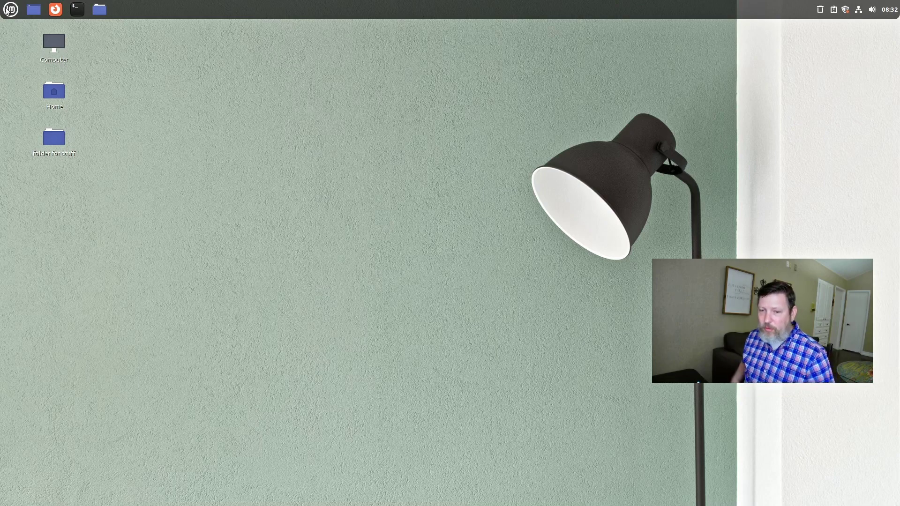
click(8, 11)
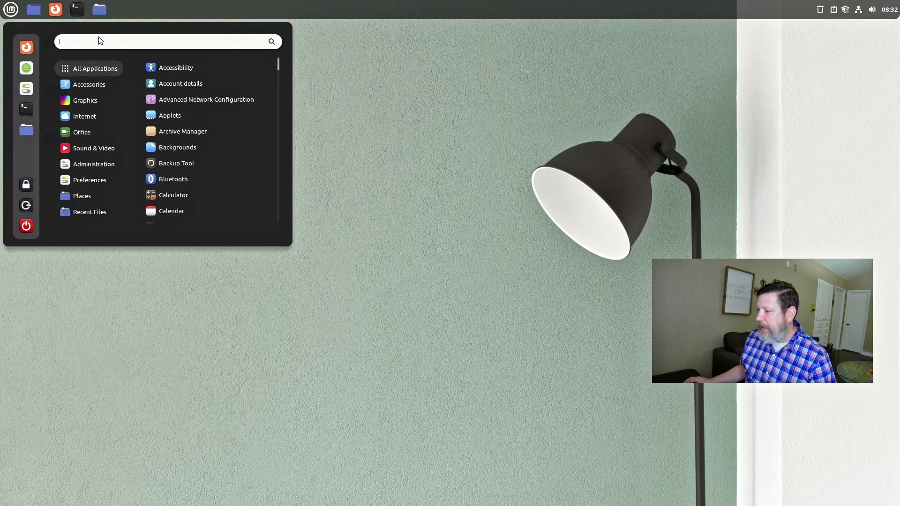
text(software)
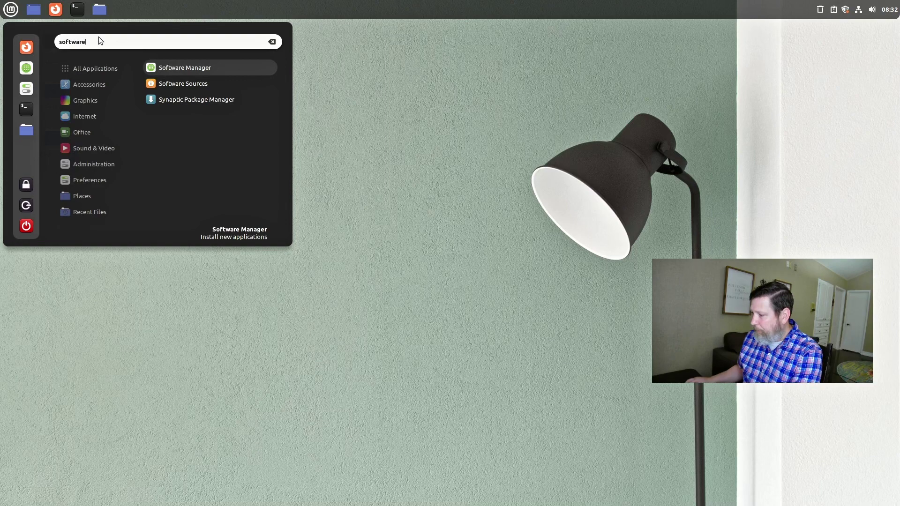
key(Return)
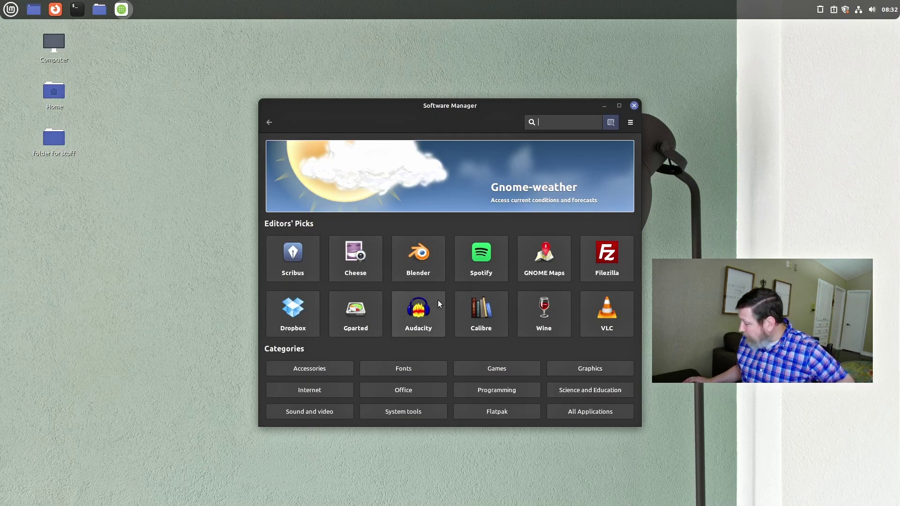
click(418, 313)
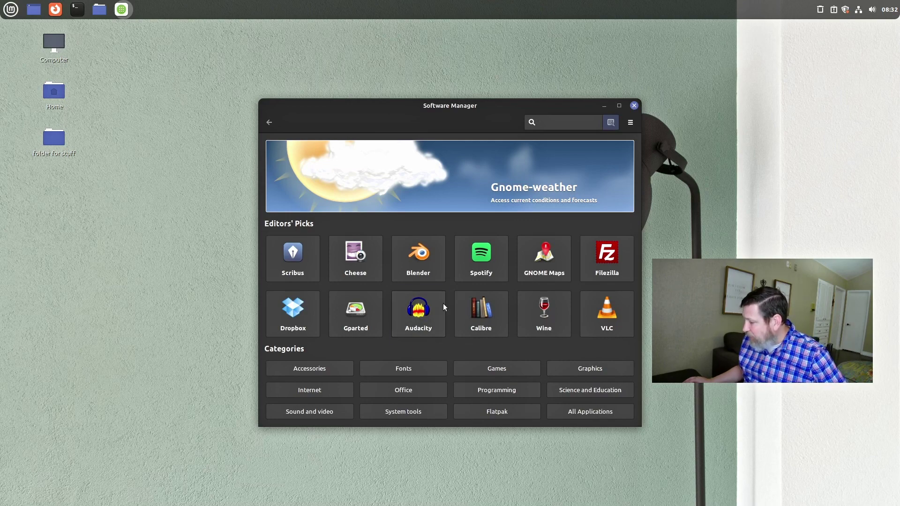
click(603, 148)
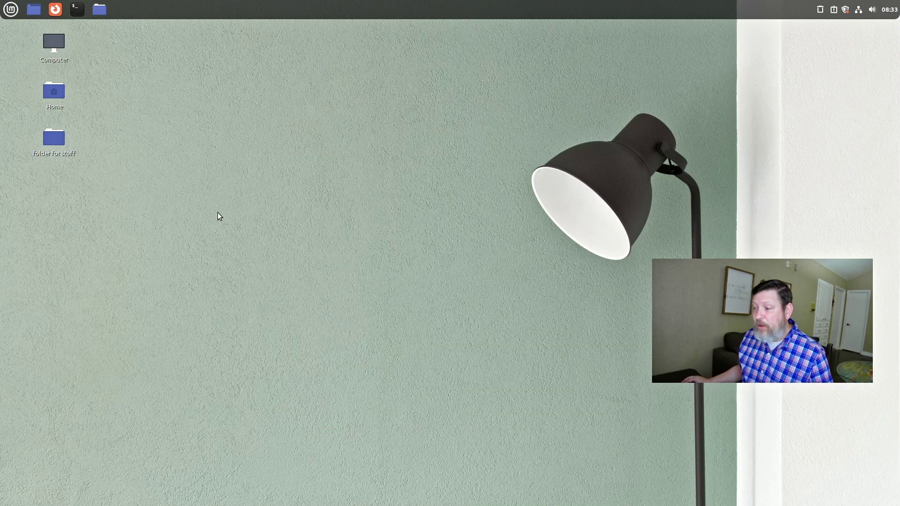
Launch Audacity from the Sound & Video category, dismiss its welcome dialog and shift its window slightly up and to the left.
click(11, 9)
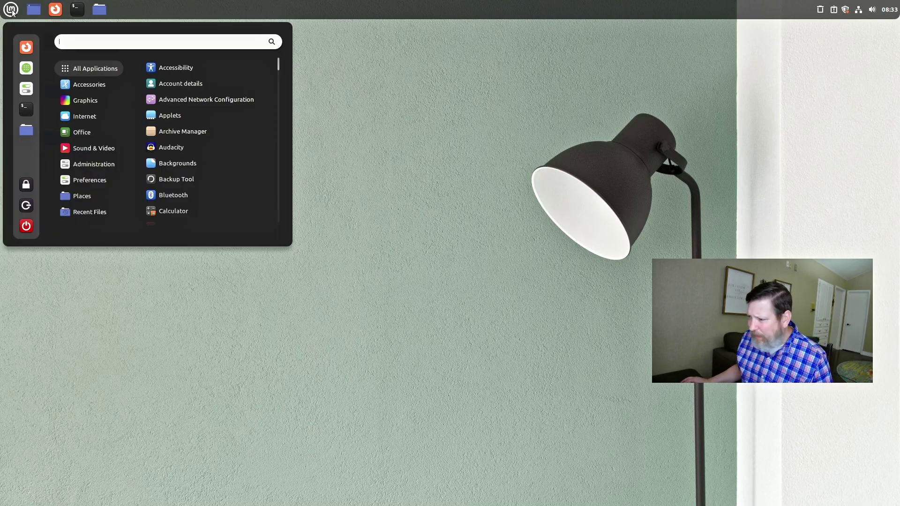
mouse_move(94, 148)
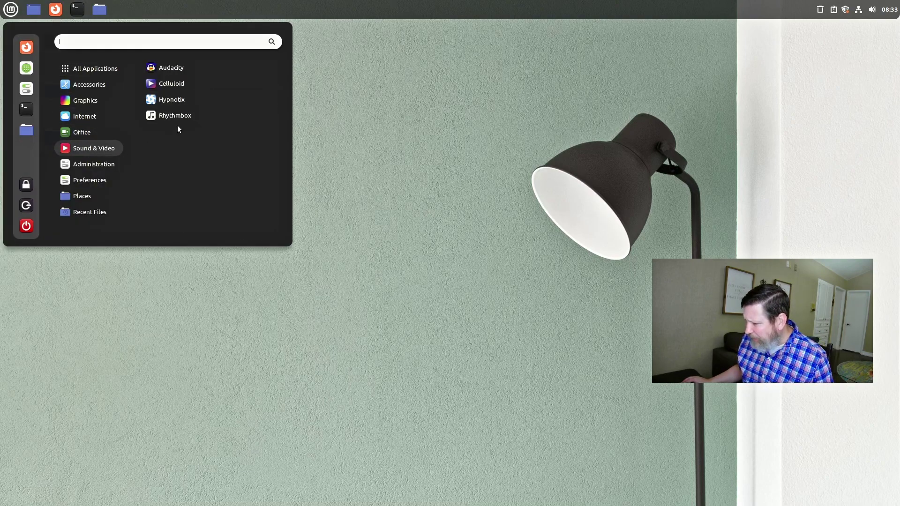
click(169, 68)
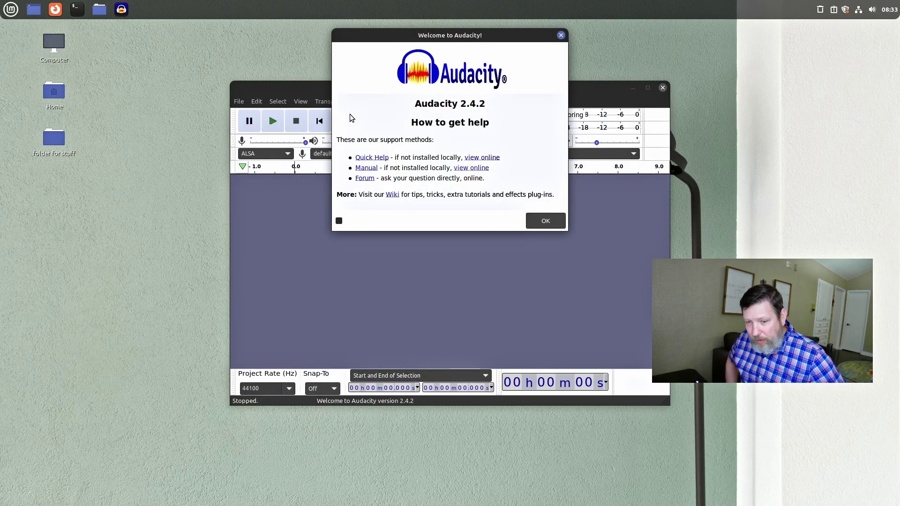
click(548, 220)
drag(418, 91, 385, 72)
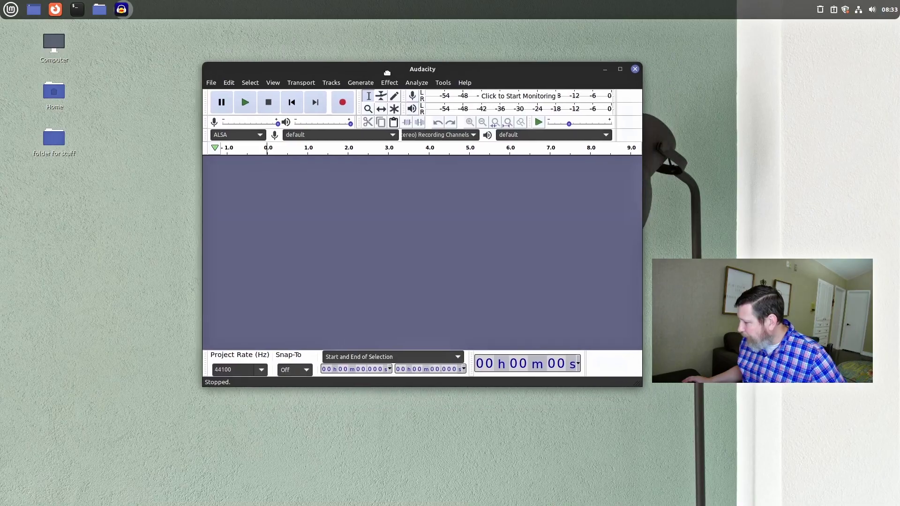